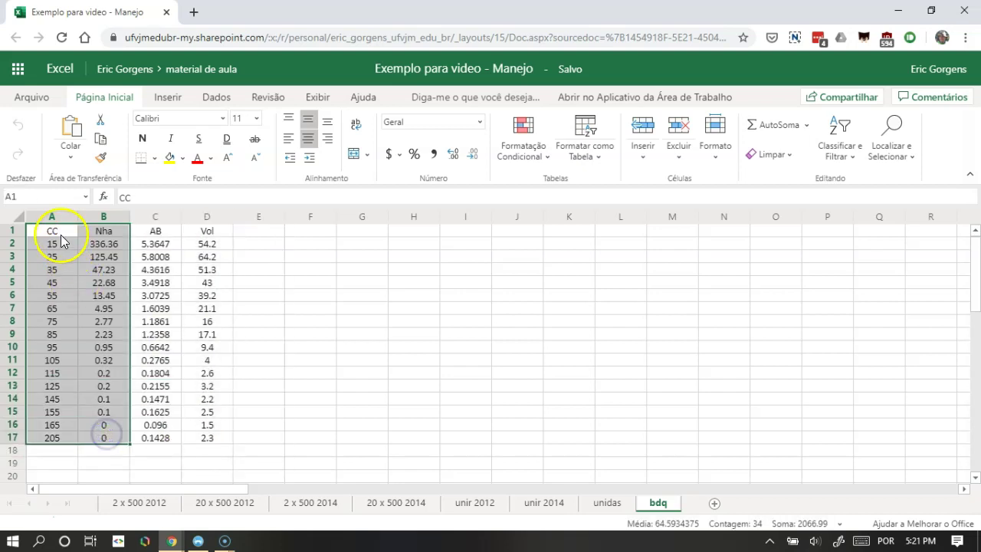
# Step: Review the CC, Nha, AB and Vol columns of the diameter-class table on the bdq sheet
pyautogui.click(106, 243)
pyautogui.moveTo(52, 230); pyautogui.dragTo(105, 438)
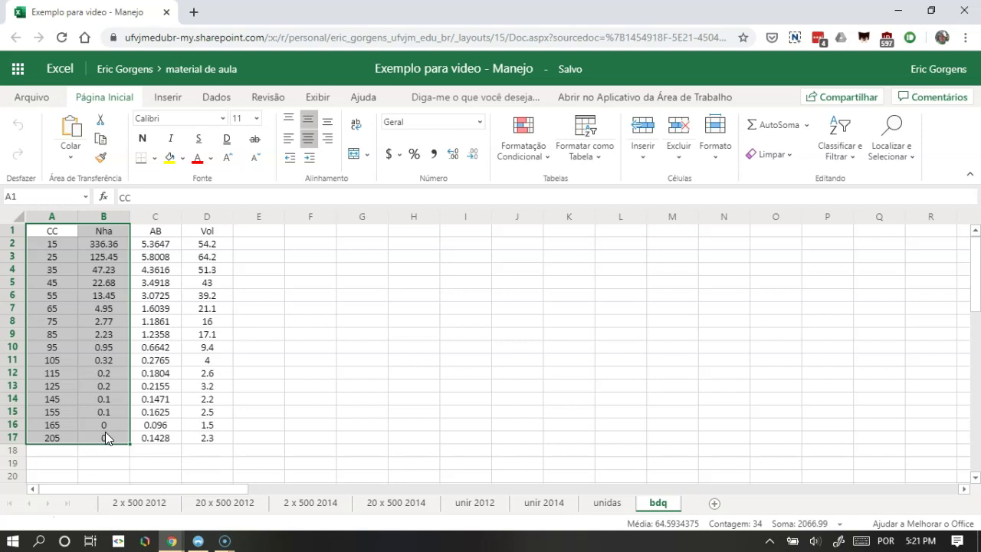
pyautogui.click(167, 235)
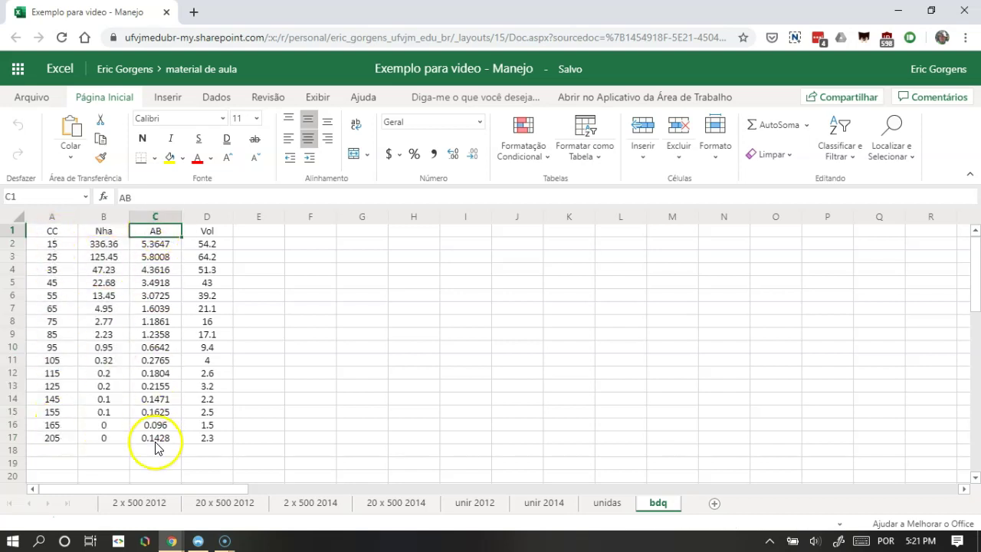
pyautogui.click(161, 244)
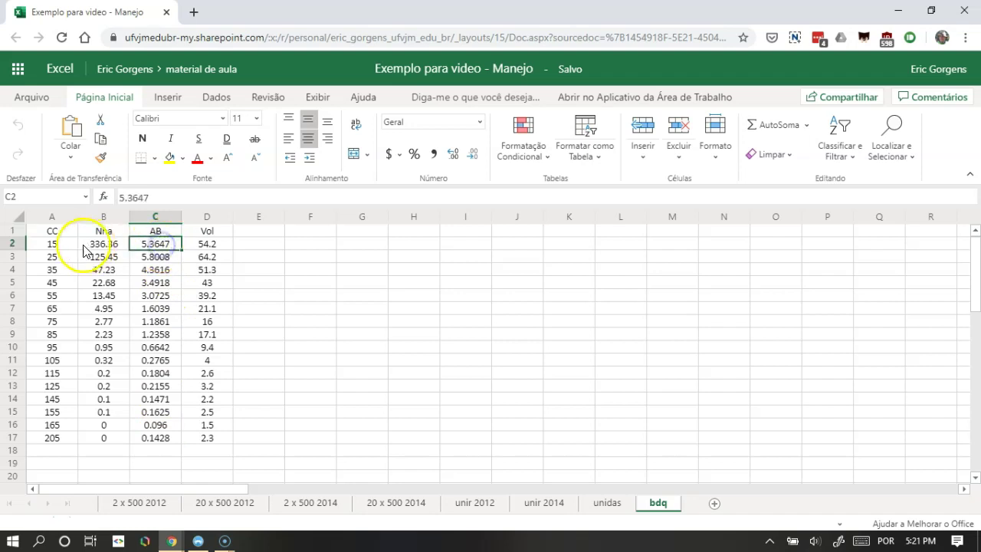
pyautogui.moveTo(51, 243); pyautogui.dragTo(62, 437)
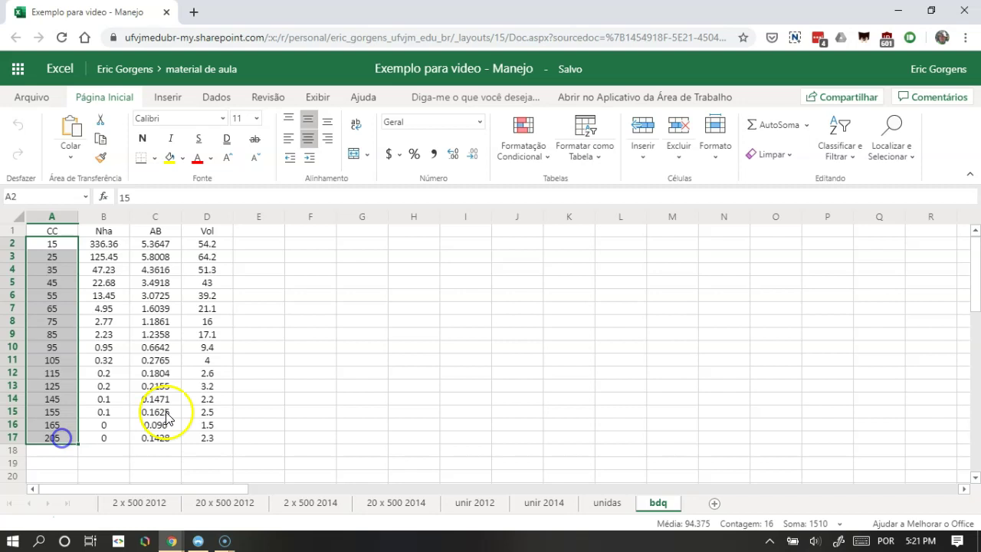
pyautogui.click(216, 246)
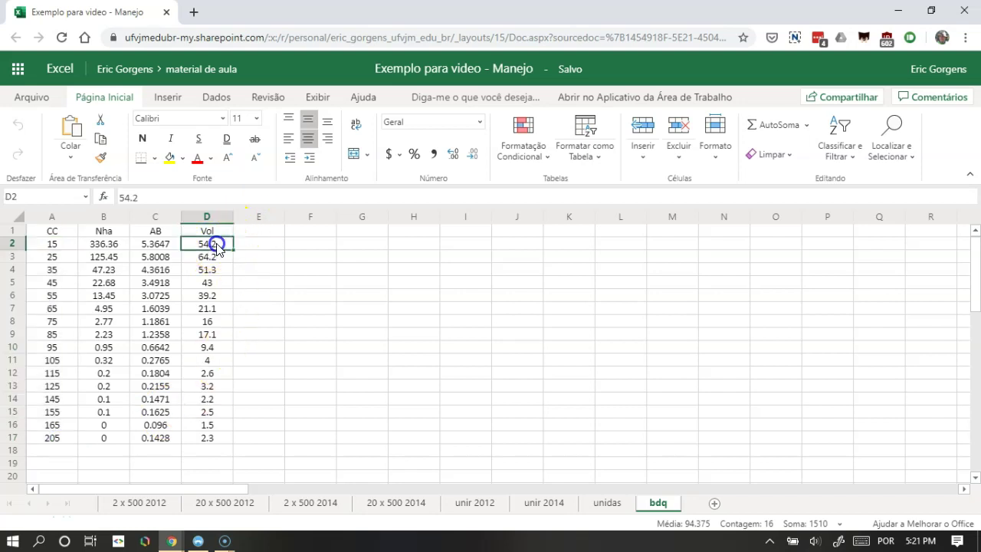
pyautogui.click(58, 240)
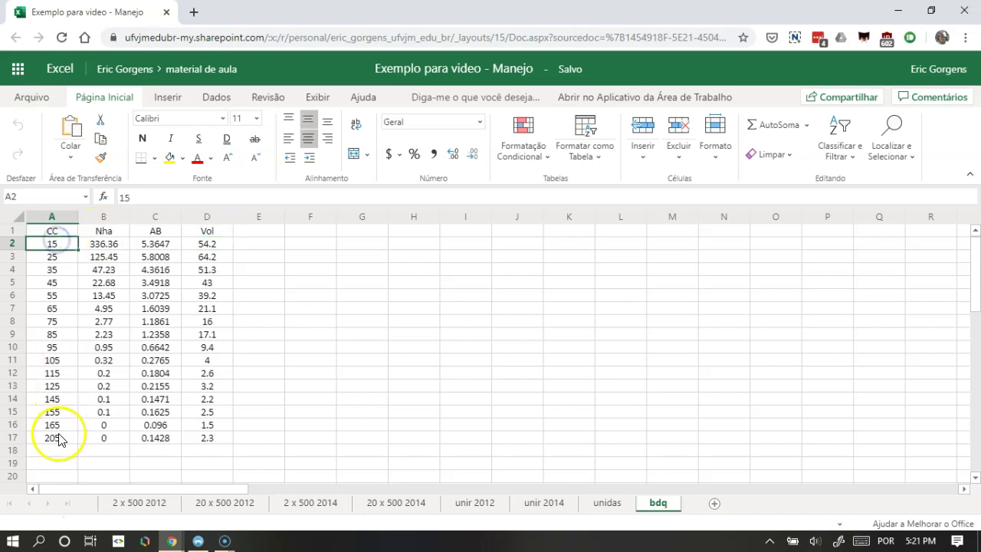
pyautogui.click(254, 285)
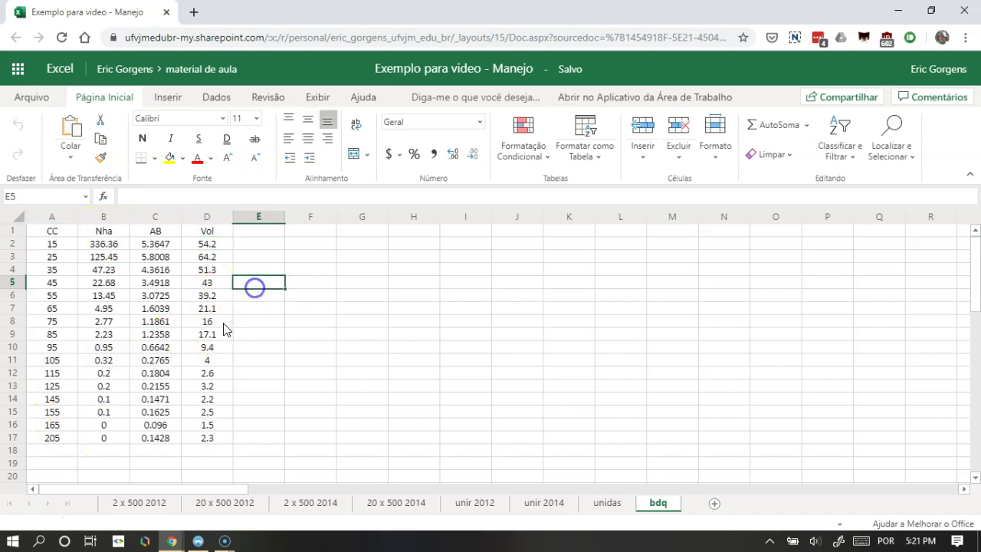
pyautogui.moveTo(60, 234); pyautogui.dragTo(210, 436)
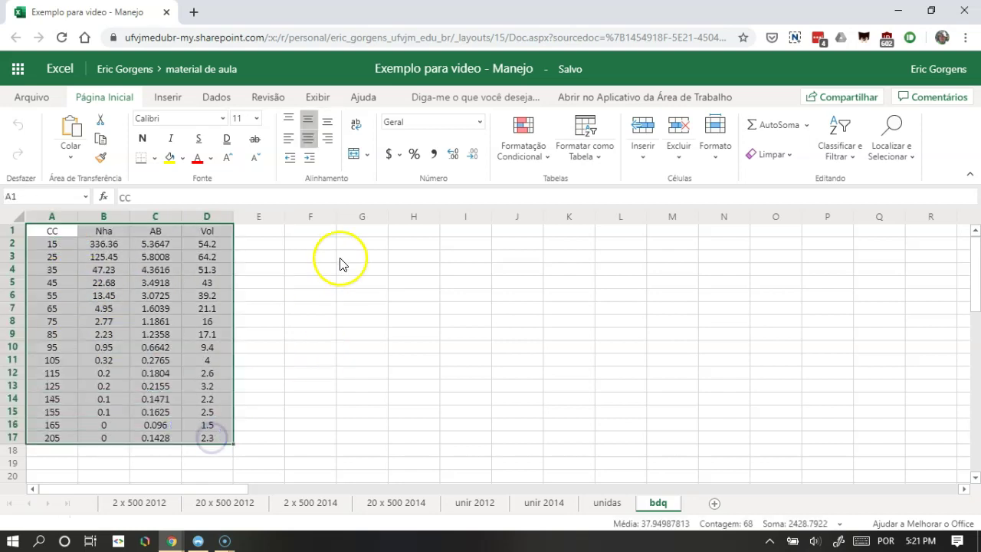
# Step: Enter the label "q alvo" in cell G2
pyautogui.click(349, 243)
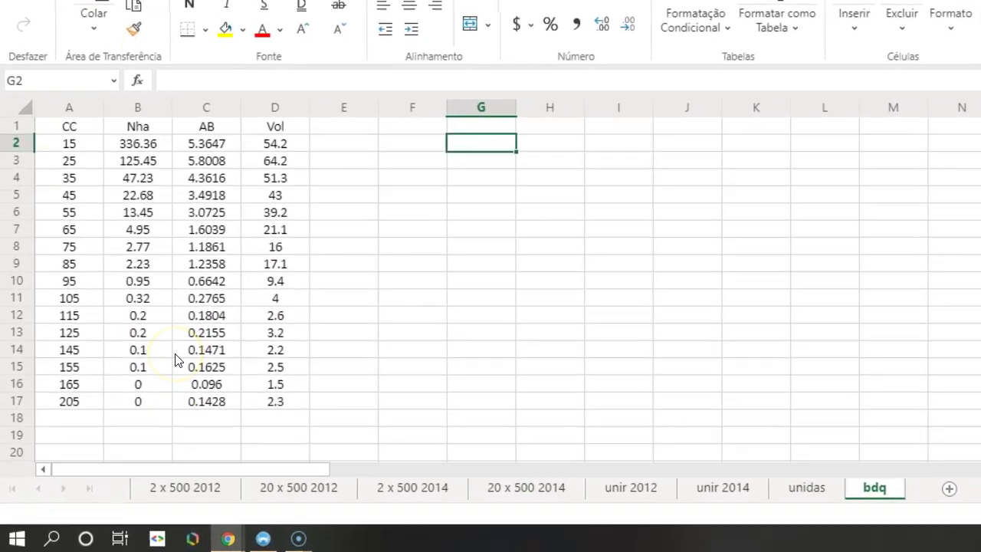
pyautogui.click(481, 144)
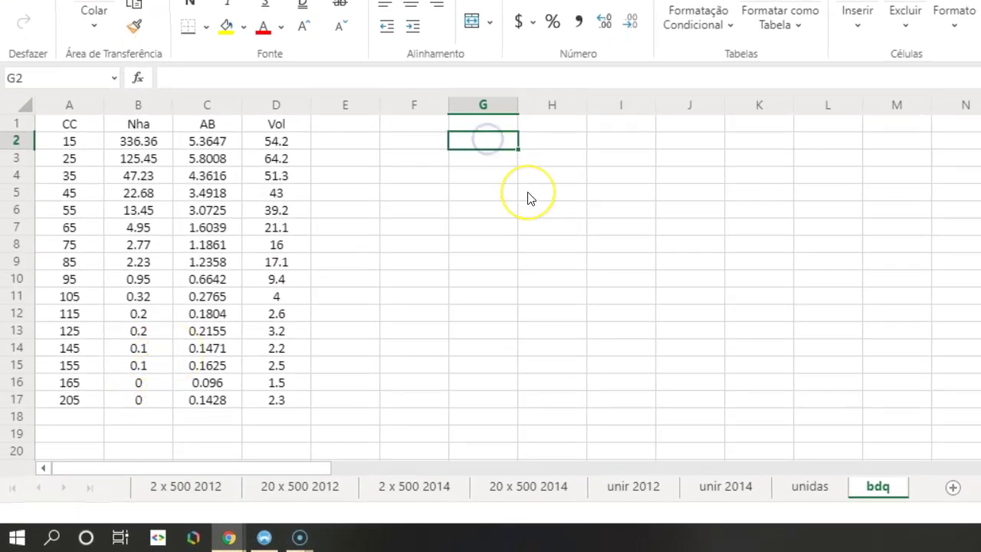
pyautogui.write('q alvo')
pyautogui.press('Tab')
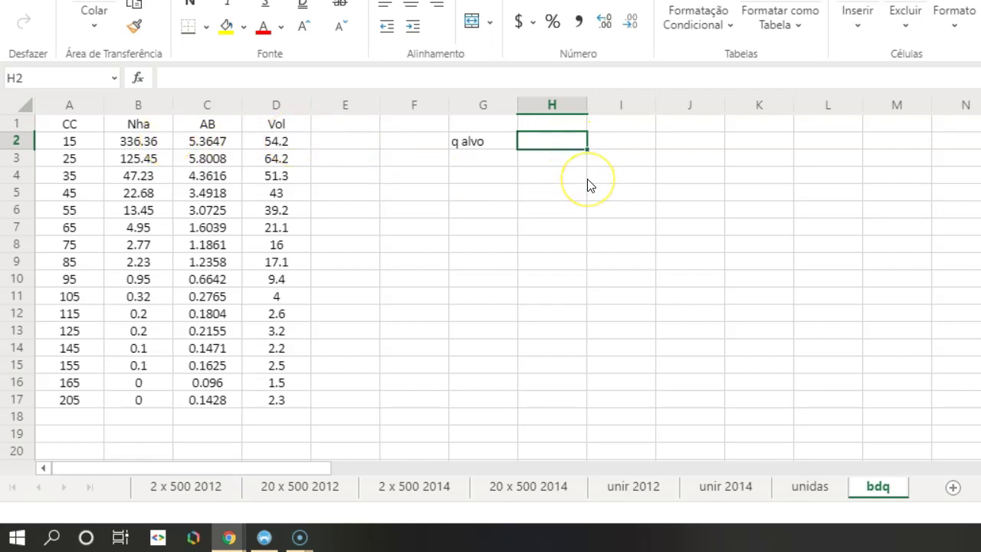
# Step: Calculate the target q in H2 by dividing the first class's Nha by the second's, =B2/B3
pyautogui.write('=')
pyautogui.click(145, 143)
pyautogui.write('/')
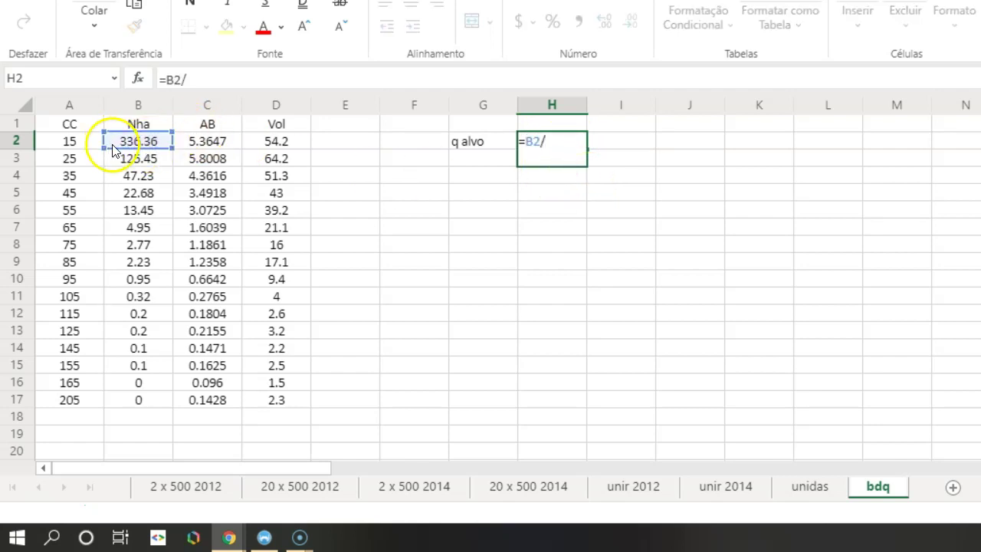
pyautogui.click(125, 157)
pyautogui.press('Return')
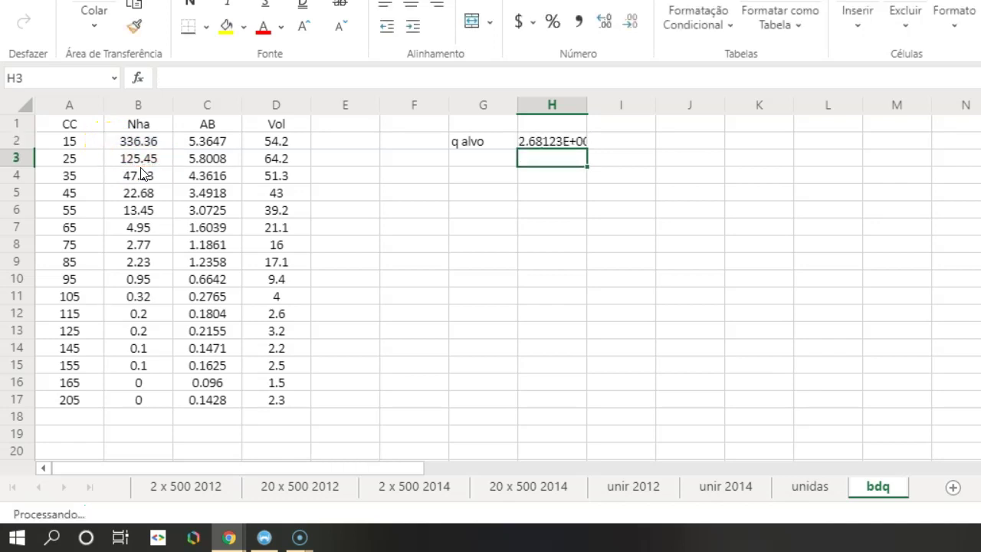
pyautogui.click(562, 140)
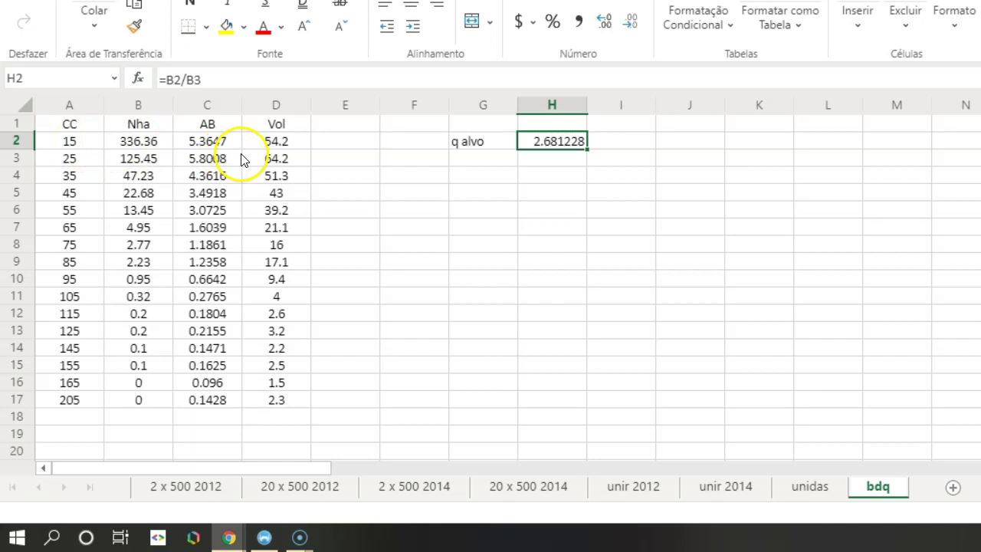
# Step: Enter the label "b1" in cell G3 below the q alvo label
pyautogui.click(481, 158)
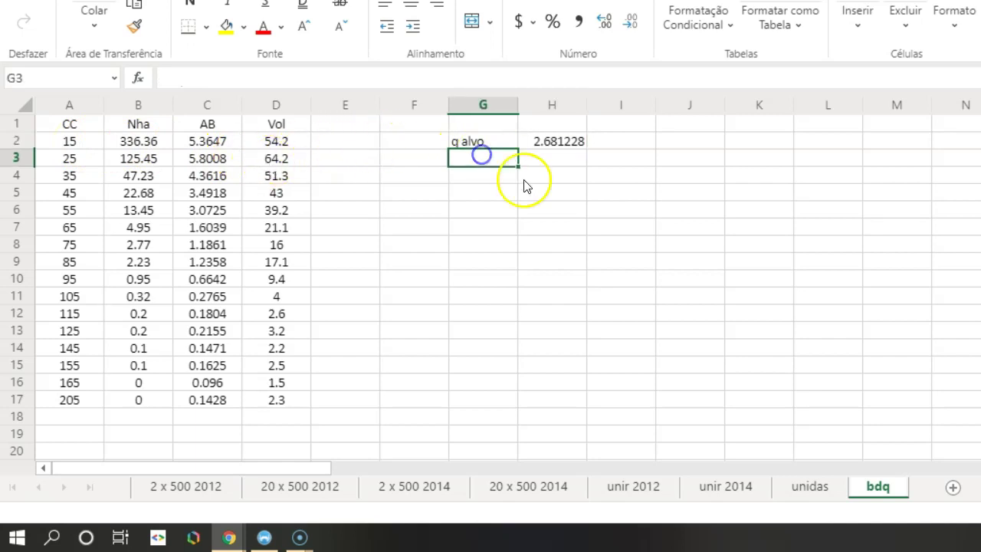
pyautogui.write('b1')
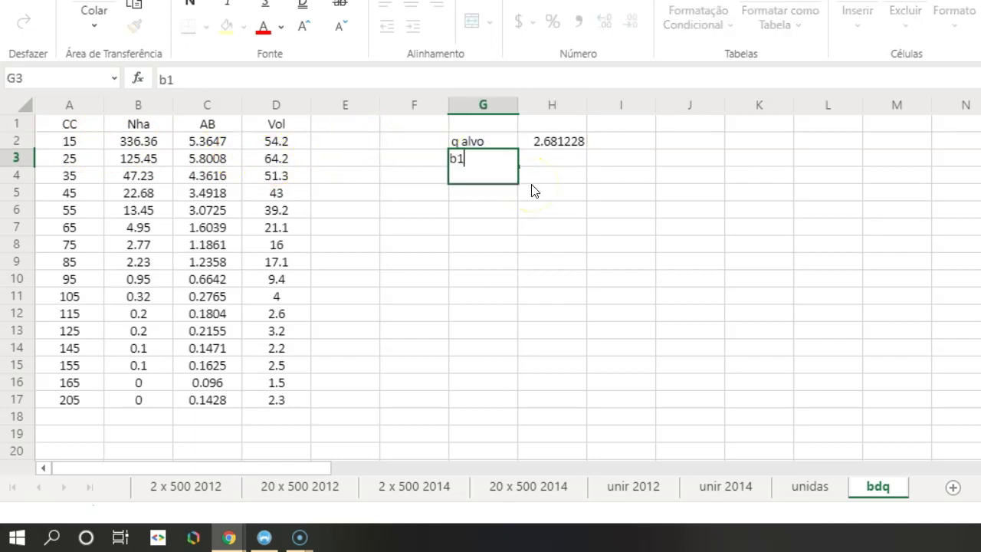
pyautogui.press('Tab')
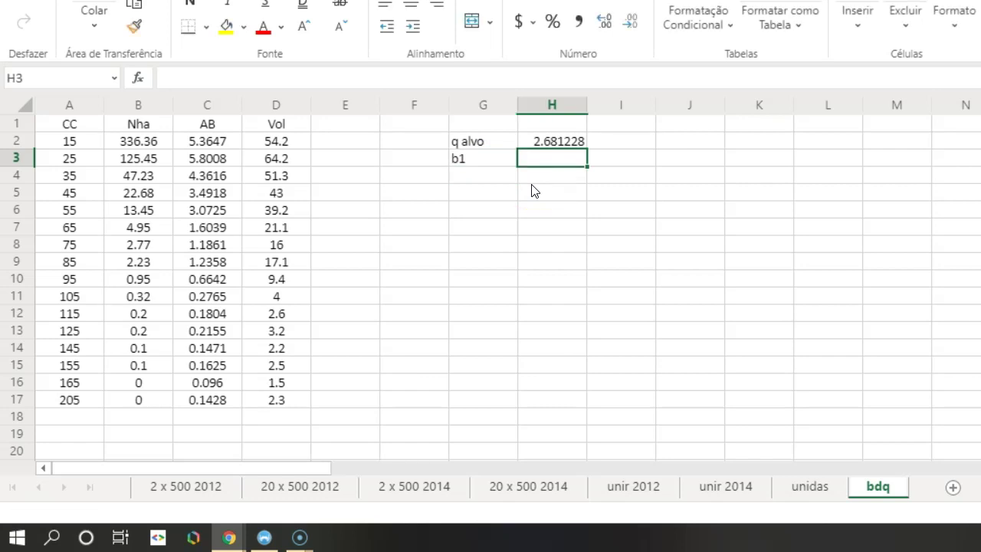
# Step: Calculate b1 in H3 as the negative natural logarithm of q alvo divided by 10, =-ln(H2)/10
pyautogui.write('=-l')
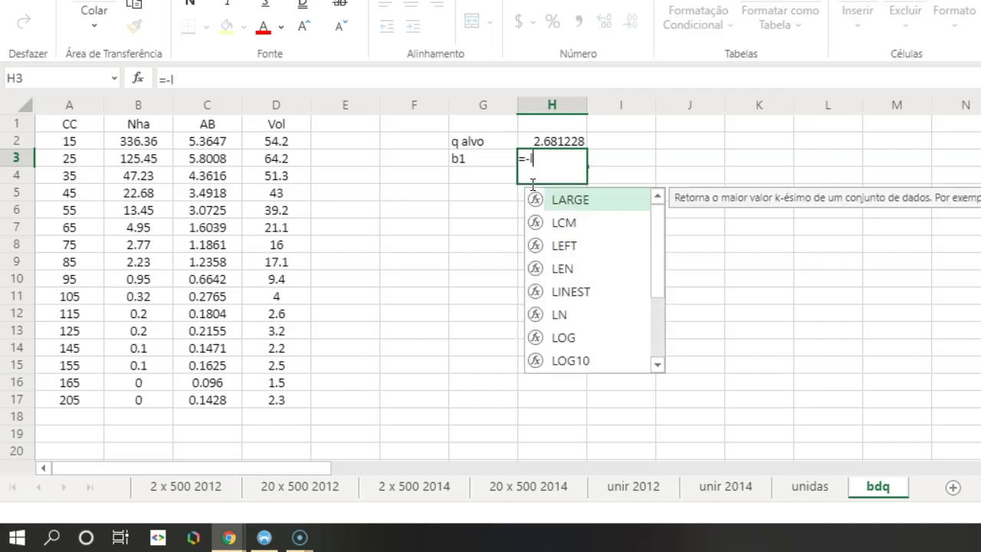
pyautogui.write('n(')
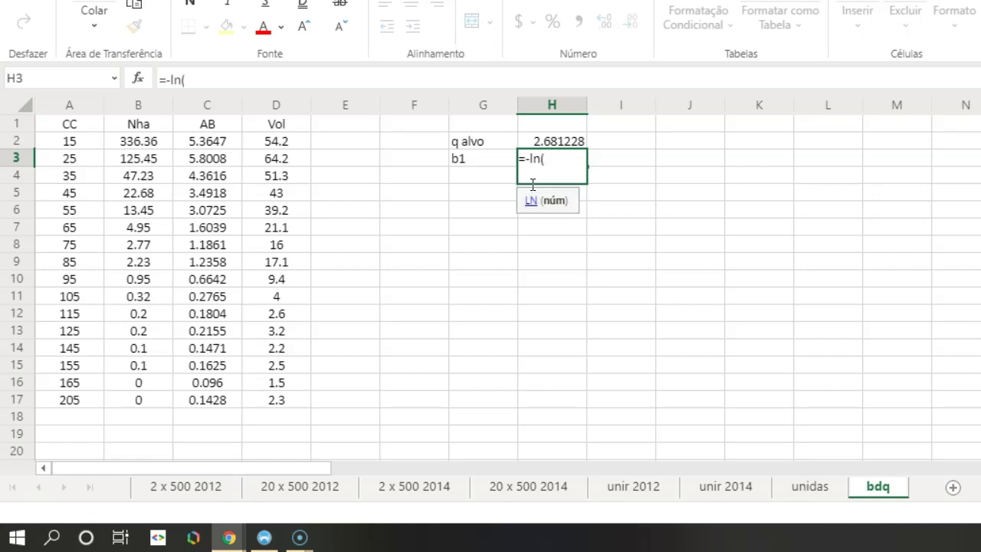
pyautogui.click(567, 140)
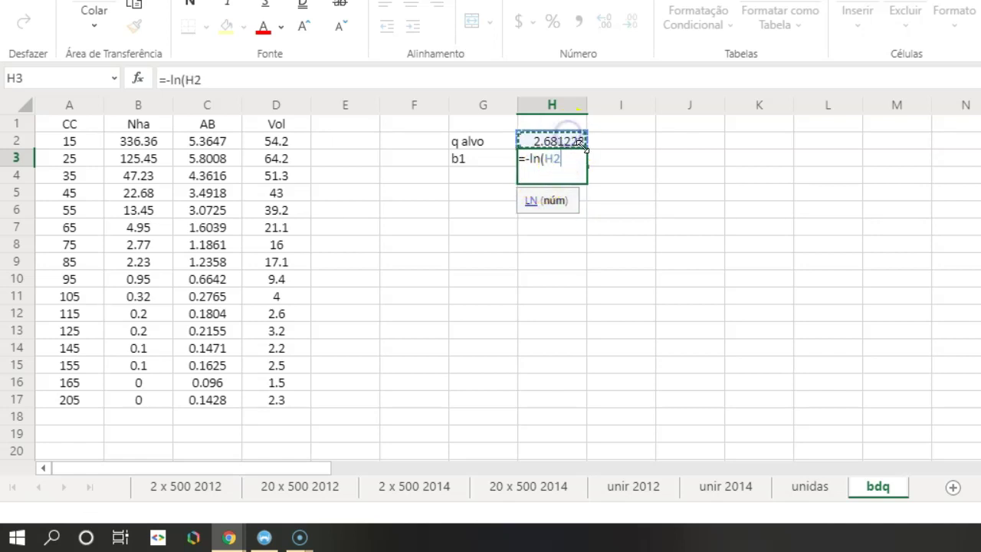
pyautogui.write(')')
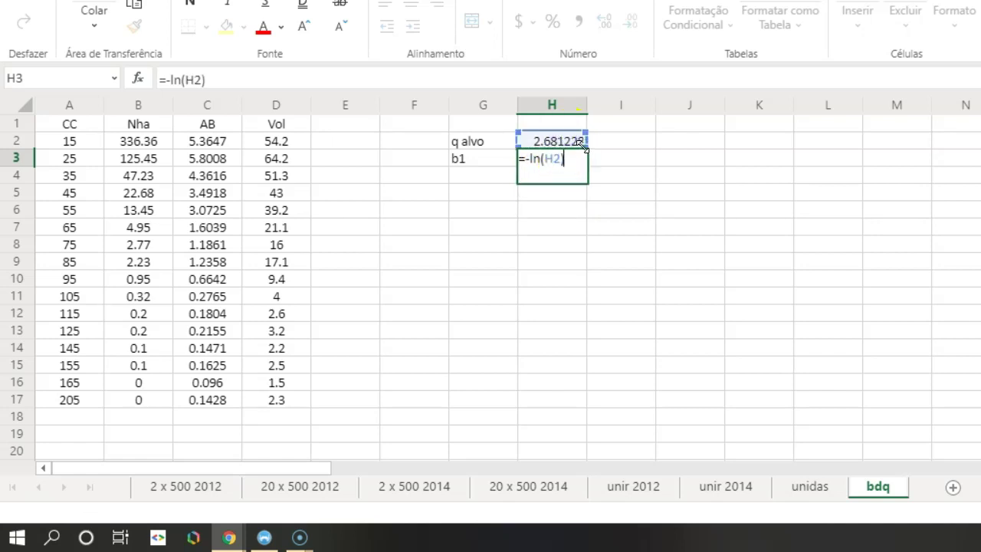
pyautogui.write('/')
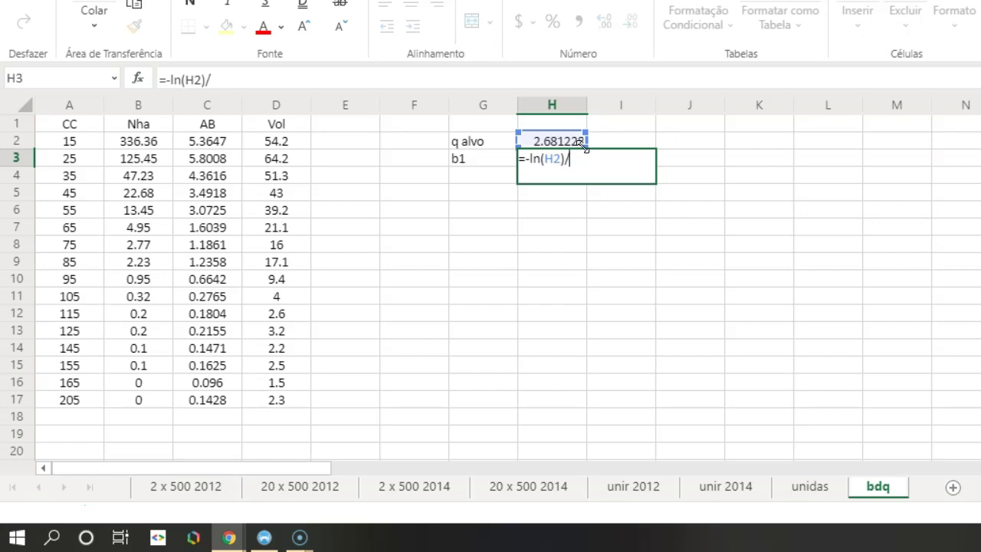
pyautogui.write('10')
# Step: Add the column header "CC2*exp(b1*CC)" in cell E1, beside the Vol column
pyautogui.click(340, 127)
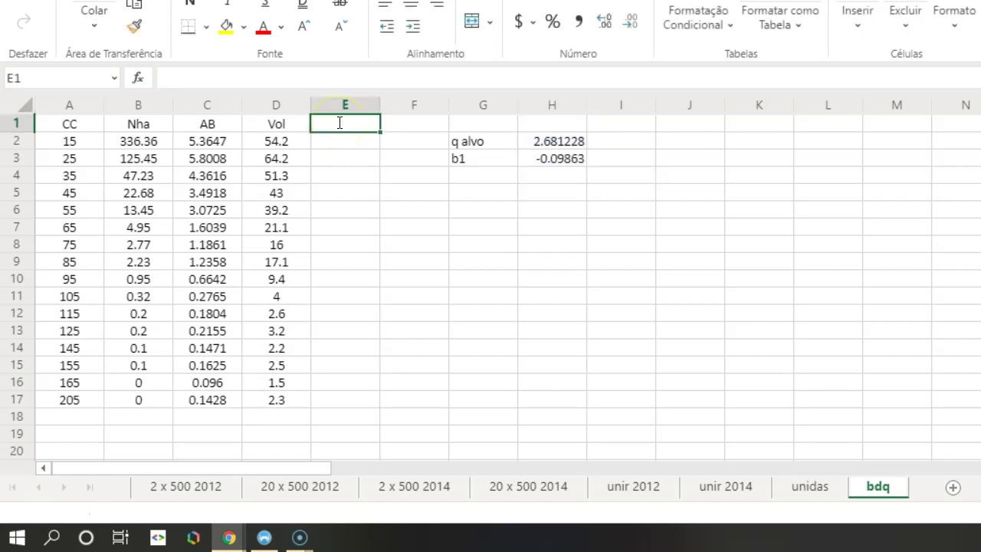
pyautogui.write('CC')
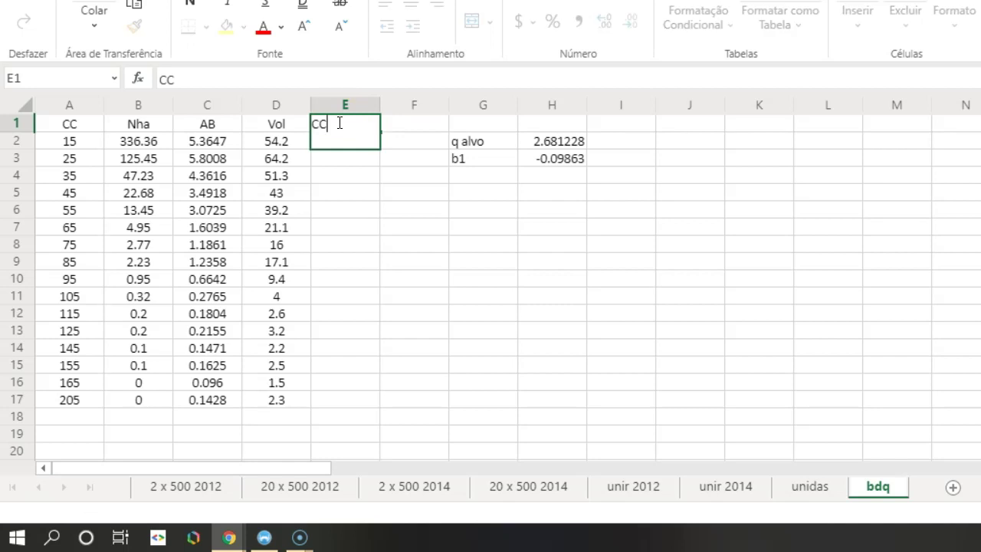
pyautogui.write('2*exp')
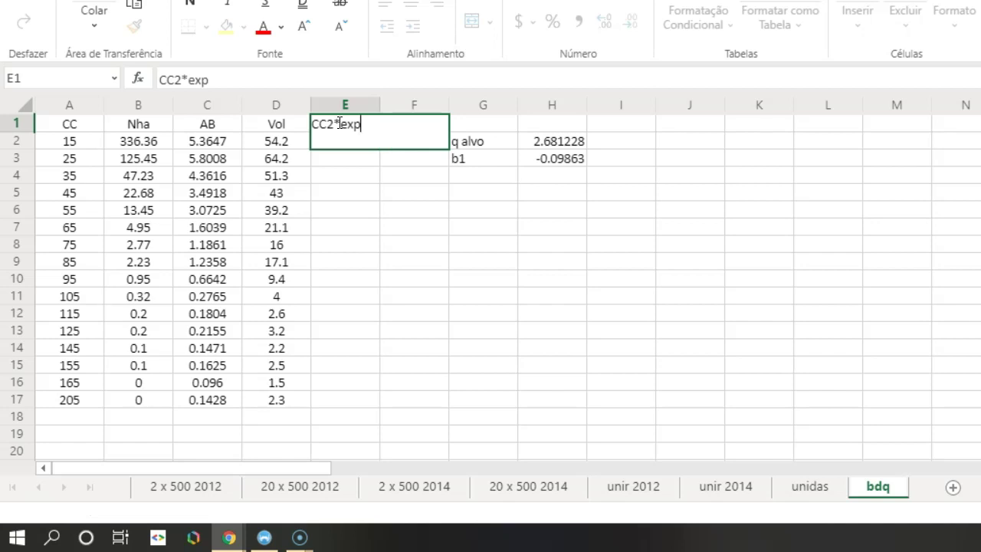
pyautogui.write('(b1*CC)')
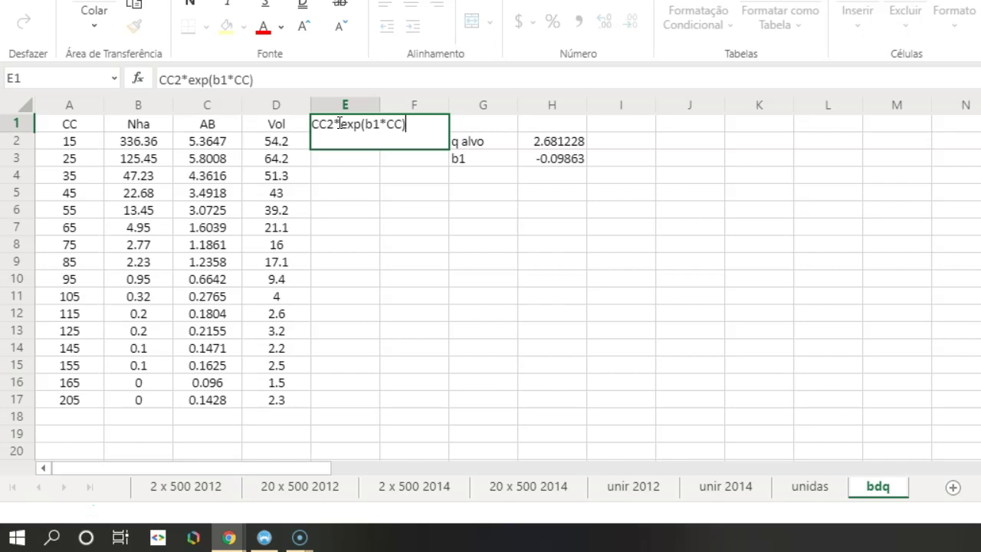
pyautogui.click(350, 142)
pyautogui.click(369, 125)
pyautogui.press('Return')
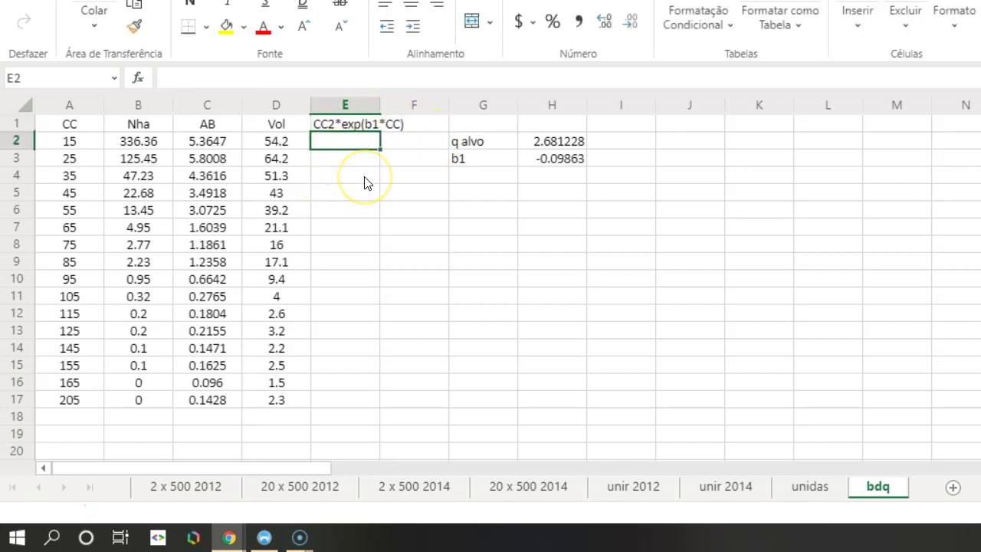
# Step: Enter the formula =A2^2*exp($H$3*A2) in E2, with an absolute reference to b1
pyautogui.write('=')
pyautogui.click(84, 142)
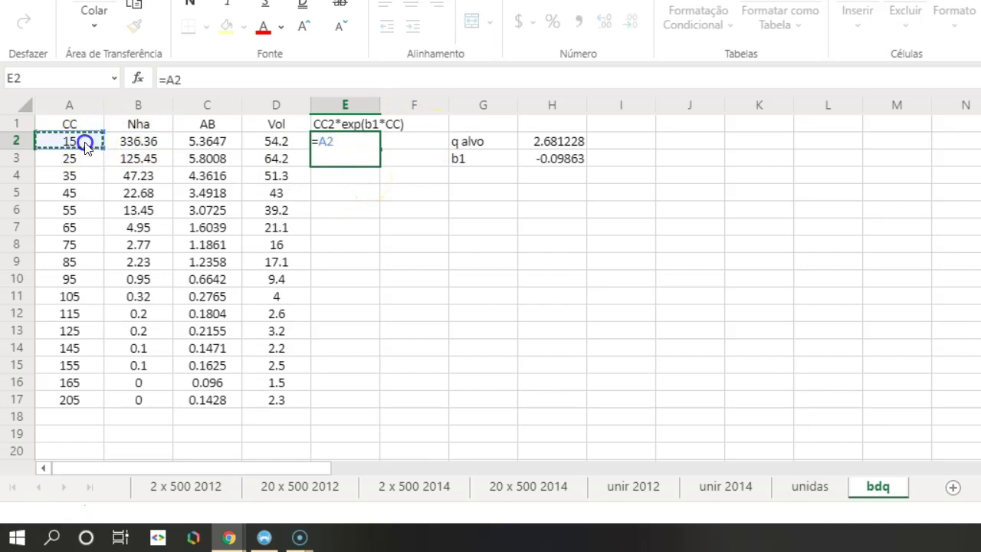
pyautogui.write('^2*exp')
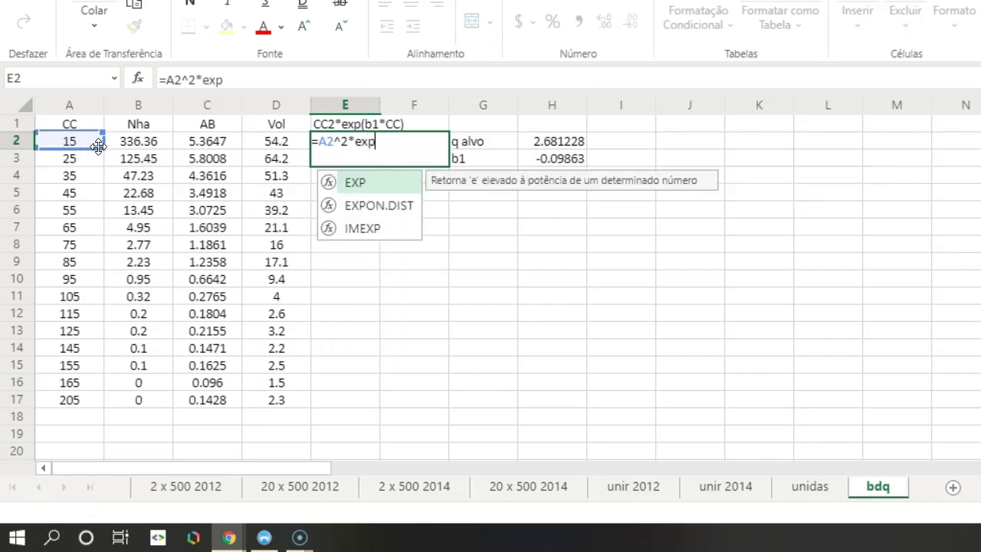
pyautogui.write('(')
pyautogui.click(553, 158)
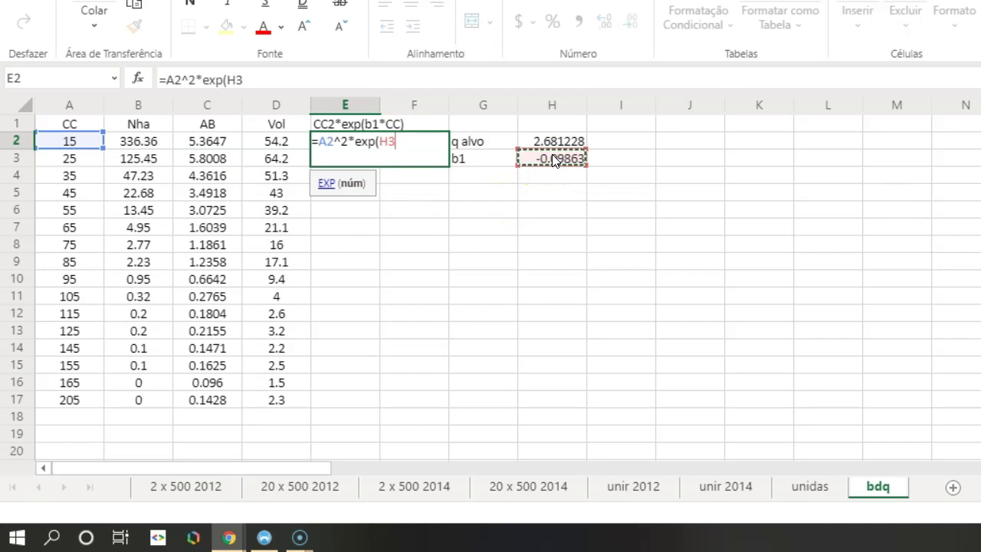
pyautogui.press('F4')
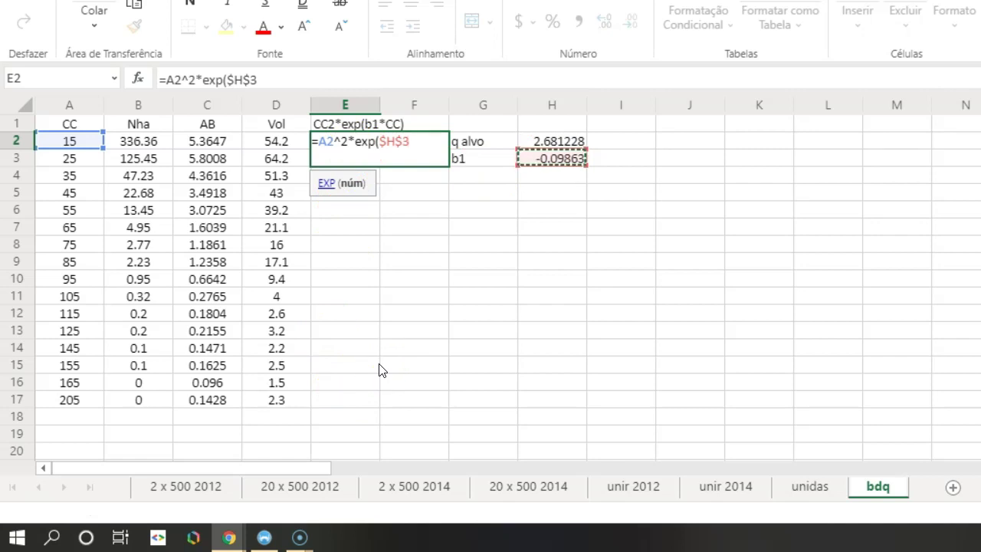
pyautogui.write('*')
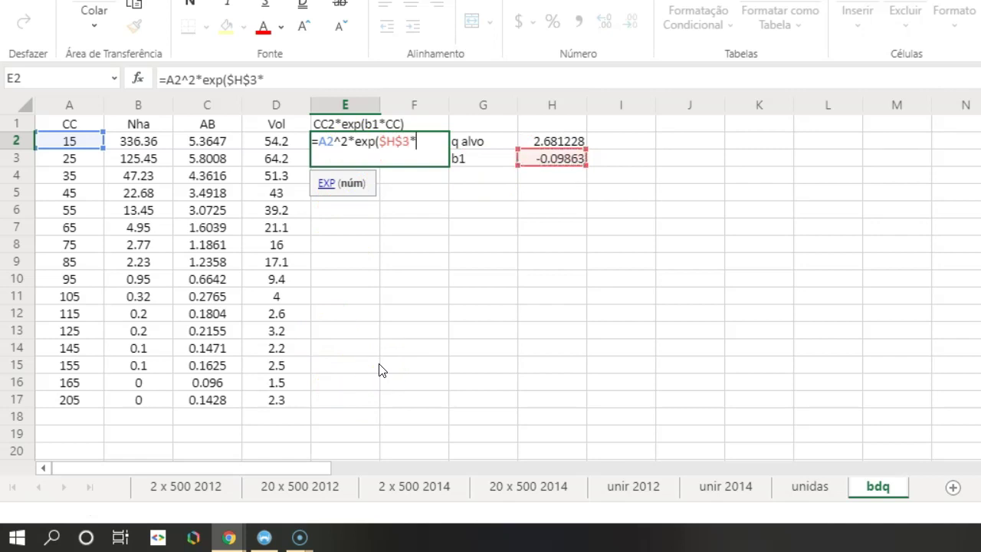
pyautogui.click(71, 143)
pyautogui.write(')')
pyautogui.press('Return')
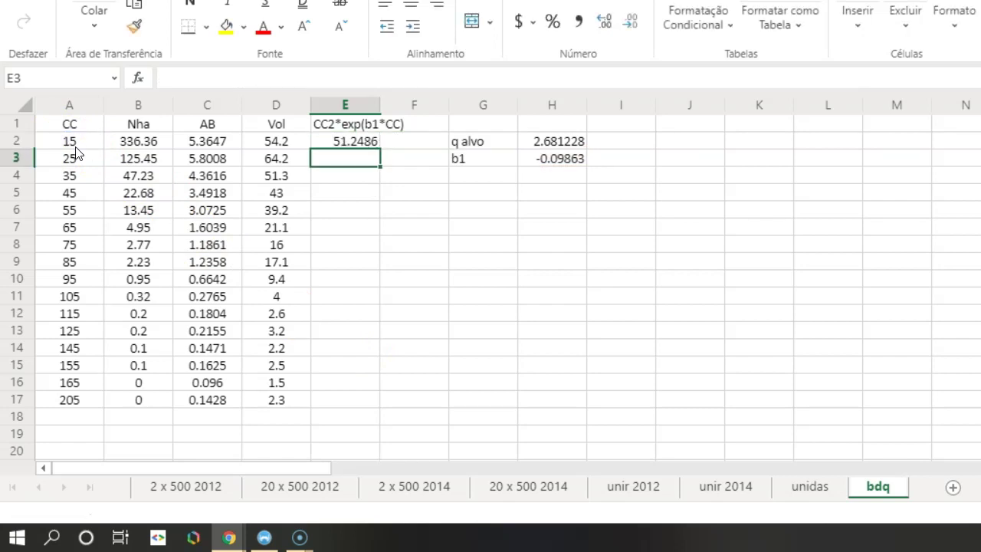
# Step: Fill the E2 formula down to E17 and inspect the copied formula's references in E15
pyautogui.click(375, 146)
pyautogui.moveTo(379, 153); pyautogui.dragTo(376, 399)
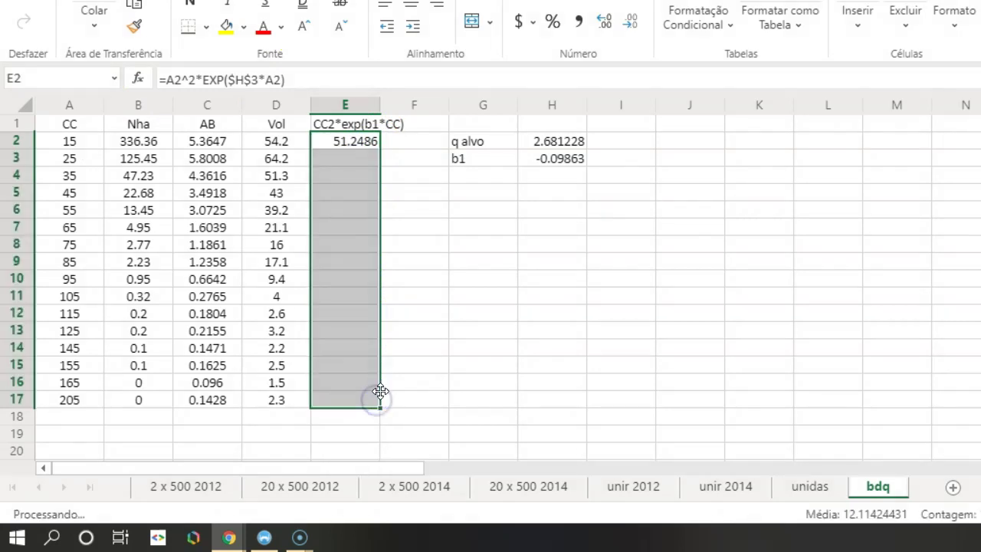
pyautogui.click(347, 367)
pyautogui.click(291, 80)
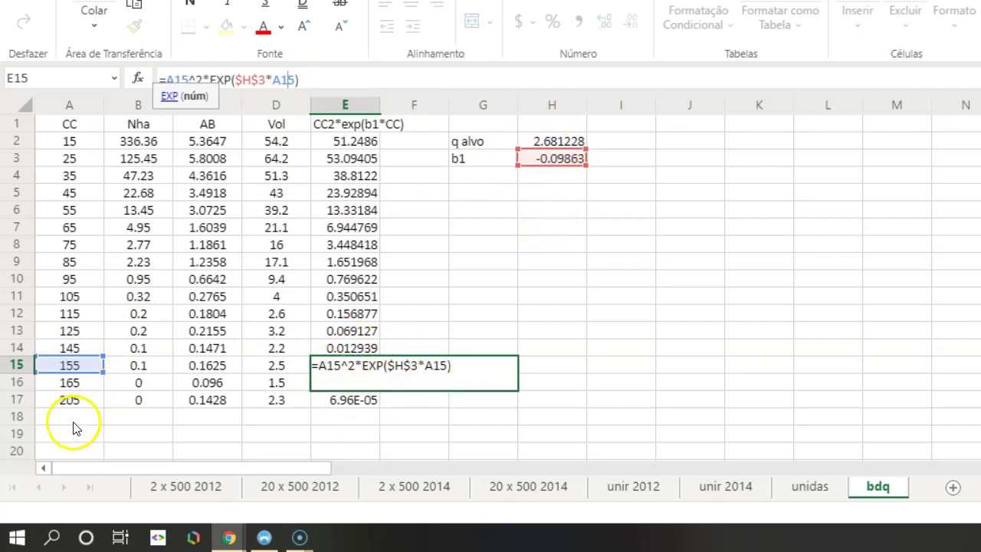
# Step: Label D19 "sum" and total the CC2*exp(b1*CC) column in E19 by summing E2:E17
pyautogui.click(414, 225)
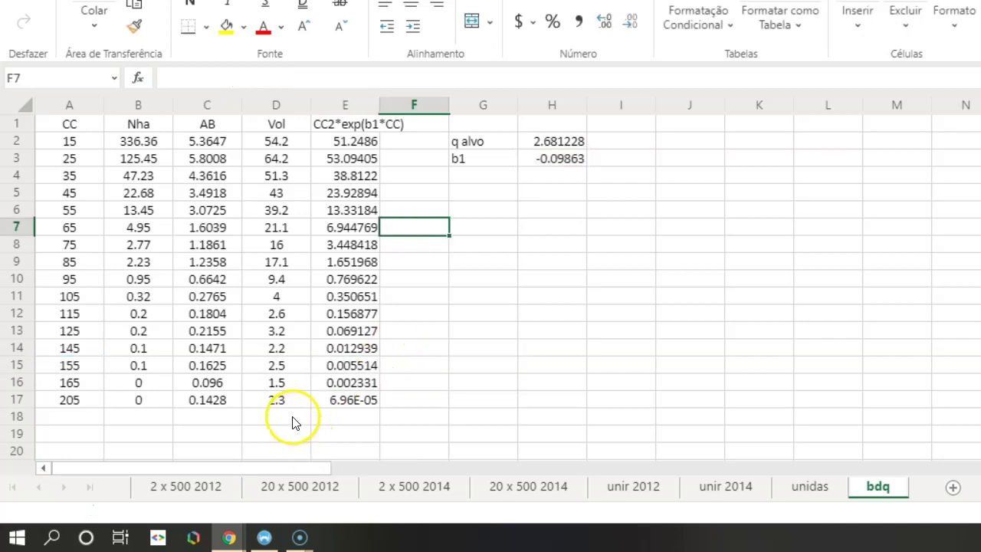
pyautogui.scroll(-2, 285, 406)
pyautogui.click(276, 340)
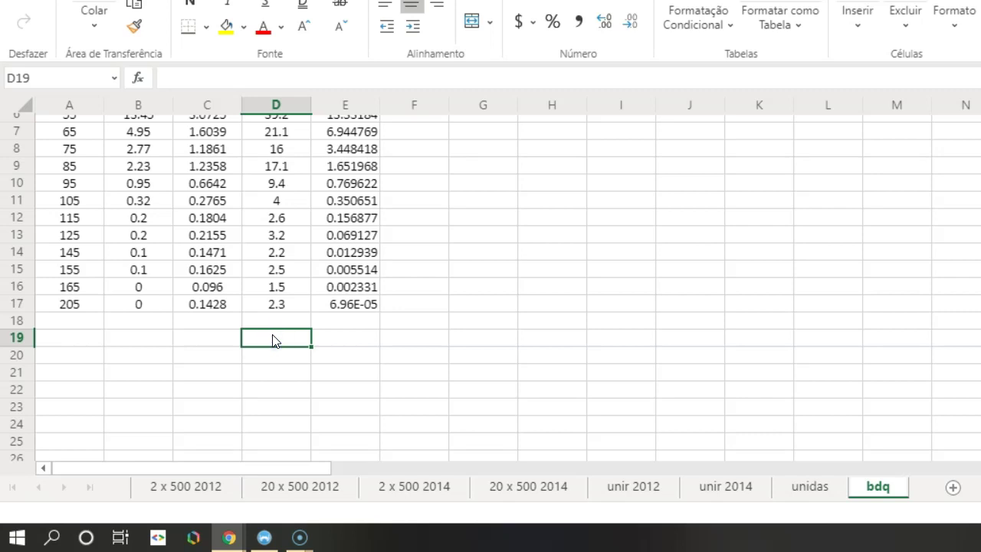
pyautogui.write('sum')
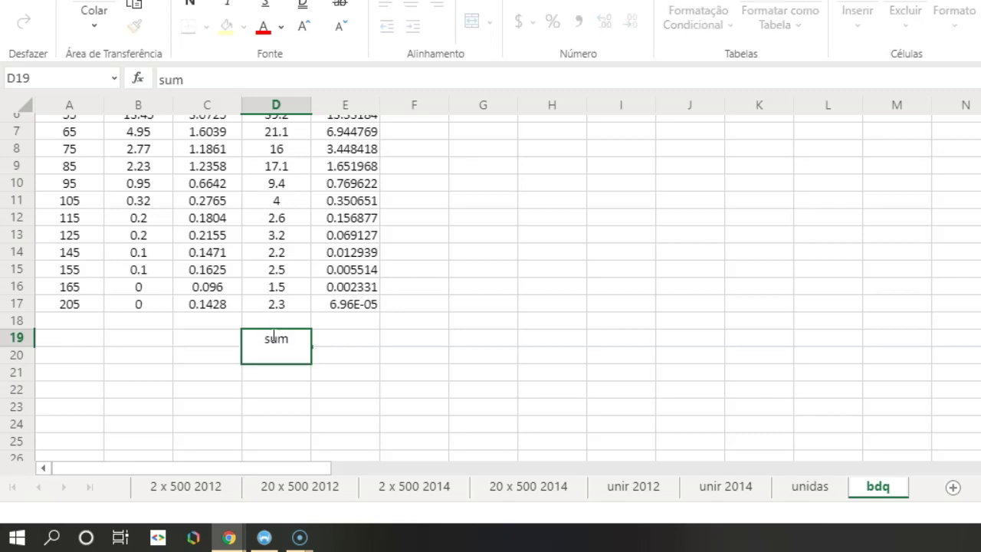
pyautogui.click(372, 340)
pyautogui.write('=sum')
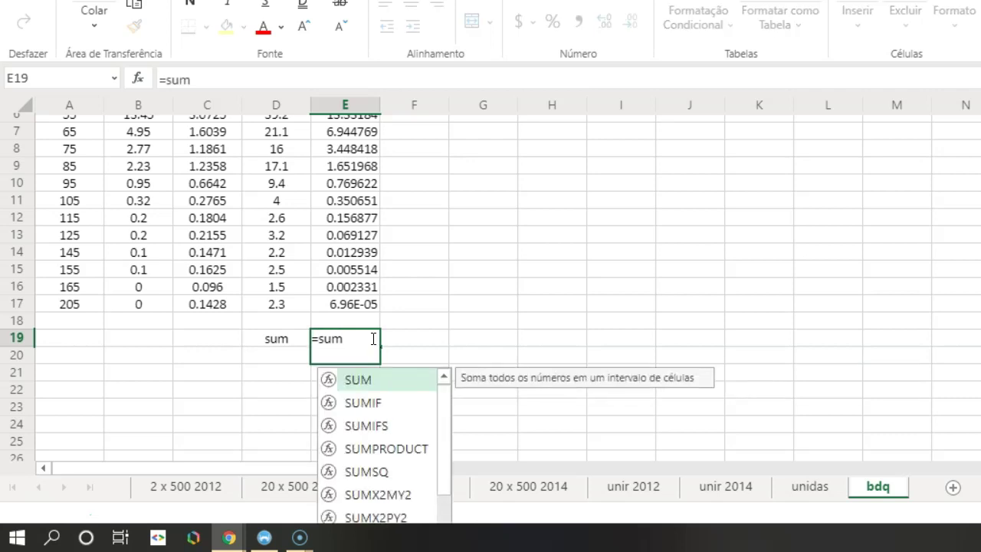
pyautogui.write('(')
pyautogui.scroll(2, 387, 252)
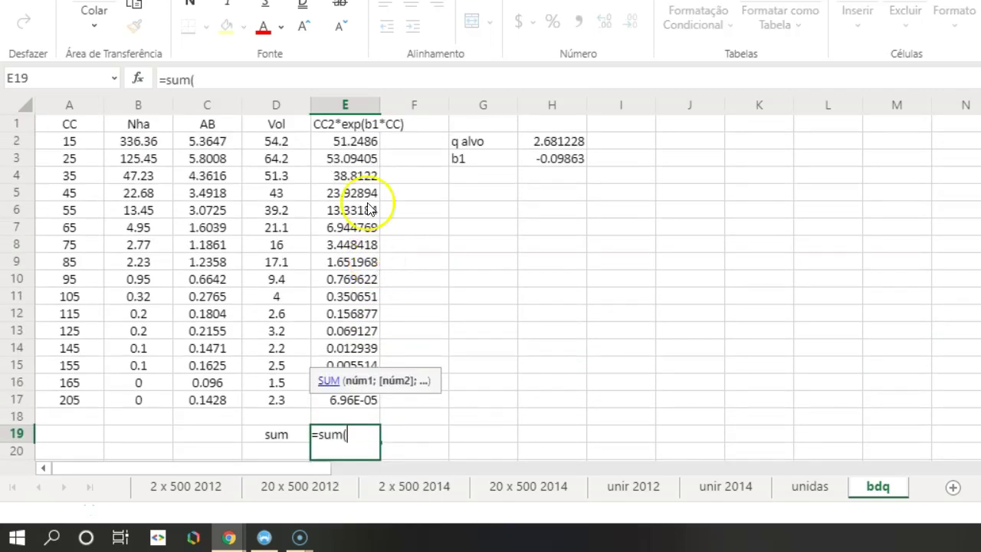
pyautogui.moveTo(354, 147); pyautogui.dragTo(352, 404)
pyautogui.press('Return')
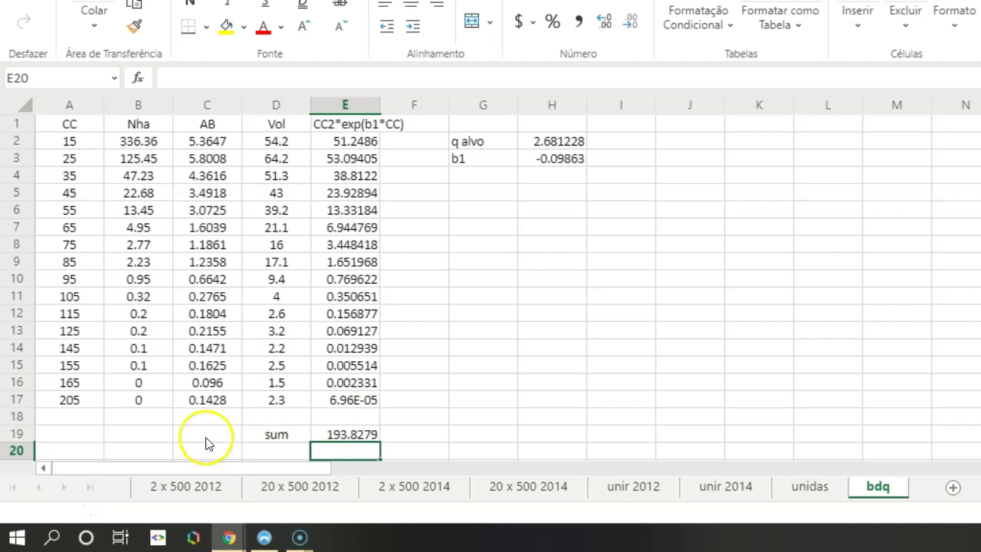
# Step: Label B19 "sumAB" and total the AB column in C19 with =SUM(C2:C17)
pyautogui.click(148, 435)
pyautogui.write('sumAB')
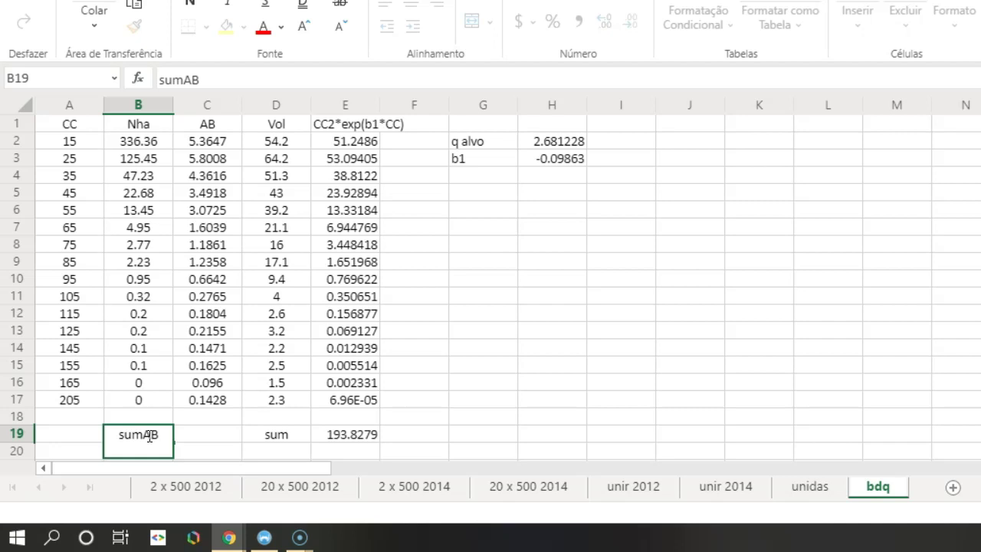
pyautogui.press('Tab')
pyautogui.write('=sum(')
pyautogui.moveTo(207, 399); pyautogui.dragTo(228, 140)
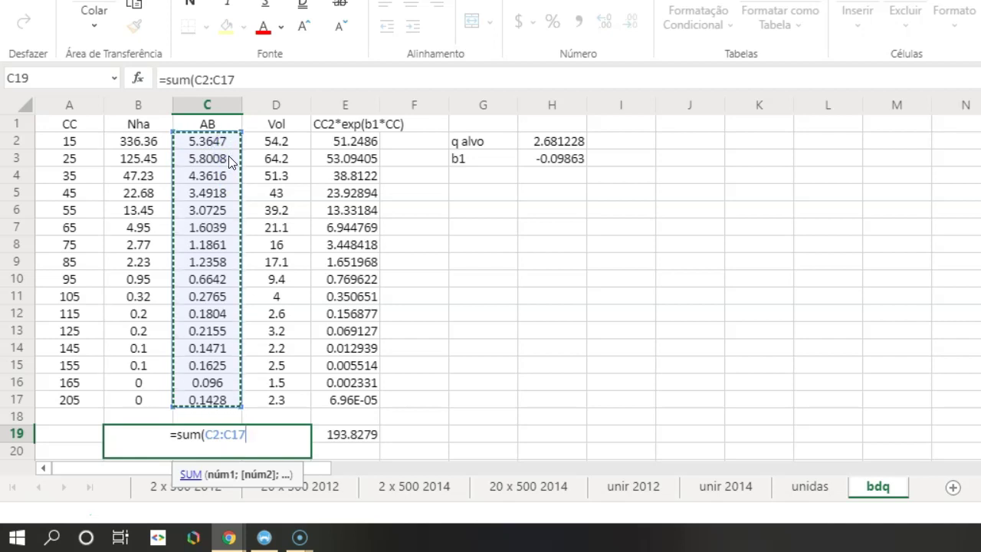
pyautogui.press('Return')
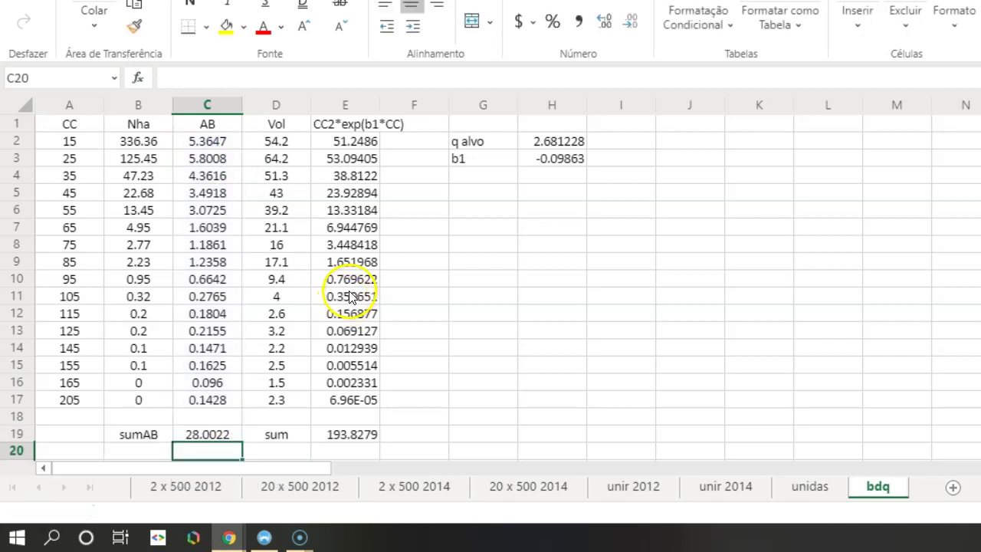
# Step: Add the labels "Interv." in B20 and "ABrem" in B21 beneath the sumAB label
pyautogui.scroll(-2, 349, 296)
pyautogui.click(149, 358)
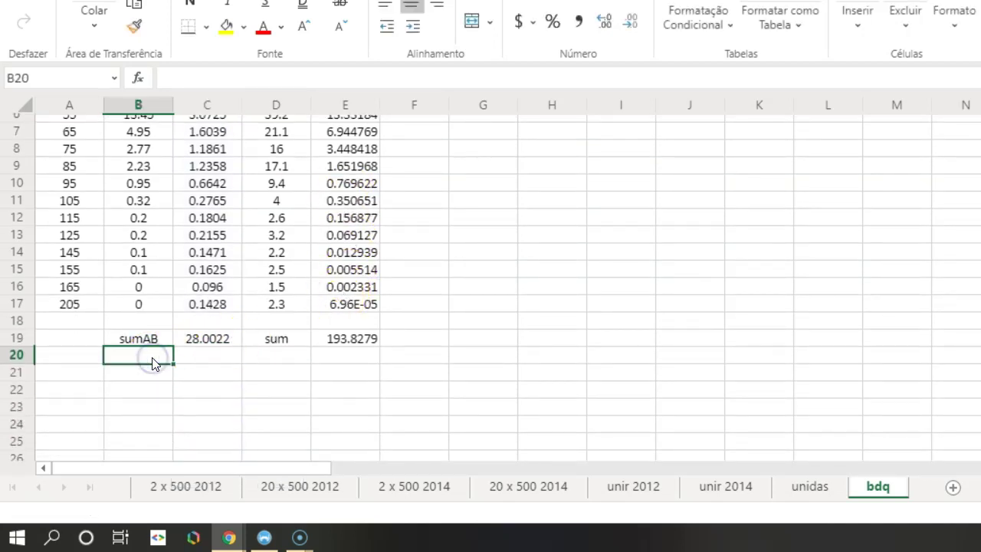
pyautogui.write('Interv')
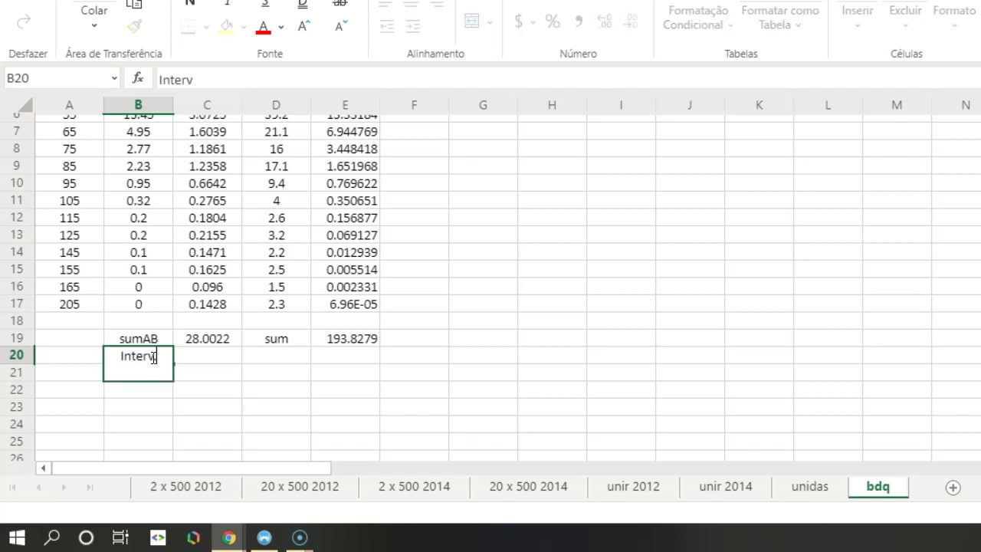
pyautogui.write('.')
pyautogui.press('Return')
pyautogui.write('ABrem')
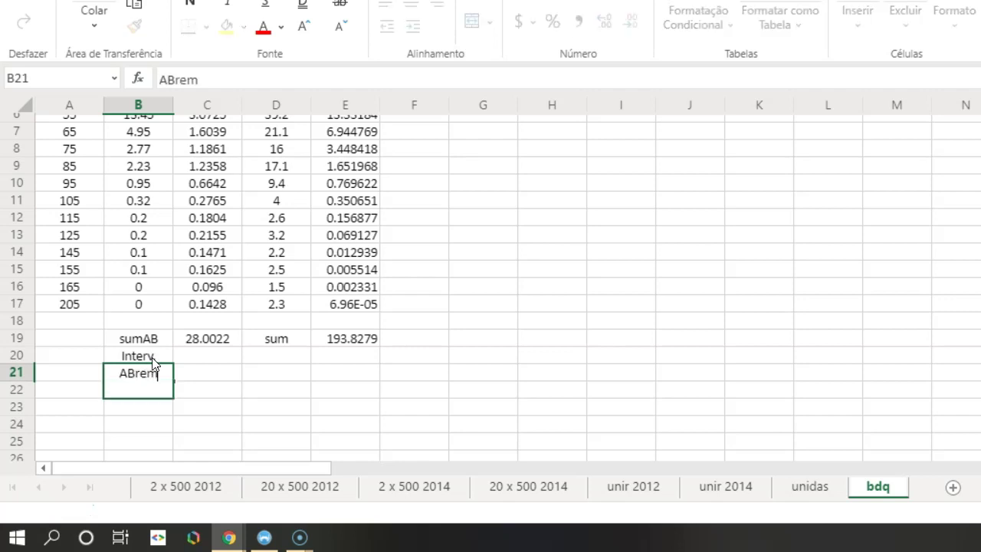
pyautogui.press('Tab')
pyautogui.press('Up')
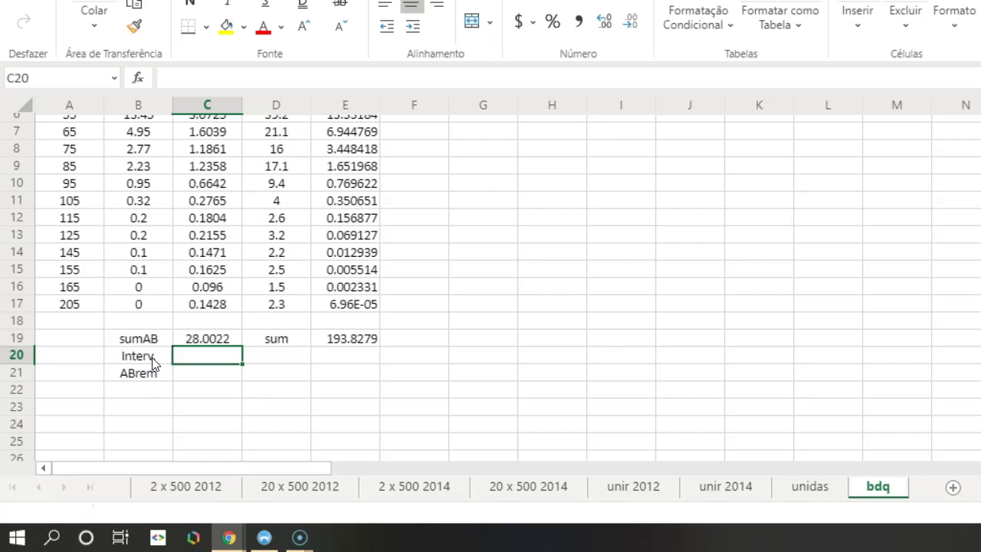
pyautogui.write('10%')
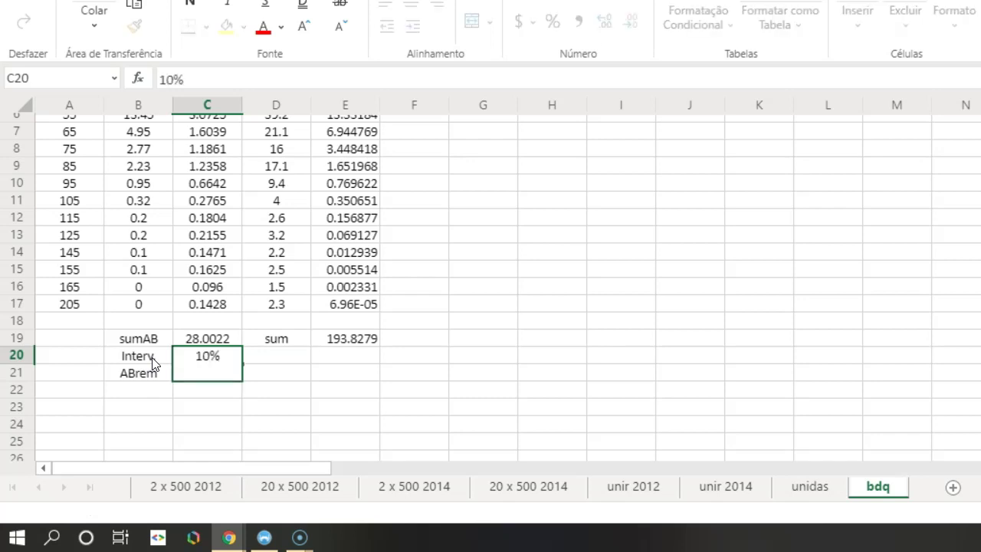
pyautogui.press('BackSpace')
pyautogui.press('BackSpace')
pyautogui.press('BackSpace')
# Step: Enter the intervention rate as the decimal 0.1 in C20, beside the Interv. label
pyautogui.write('0,')
pyautogui.write('1')
pyautogui.press('BackSpace')
pyautogui.press('BackSpace')
pyautogui.write('.1')
pyautogui.press('Return')
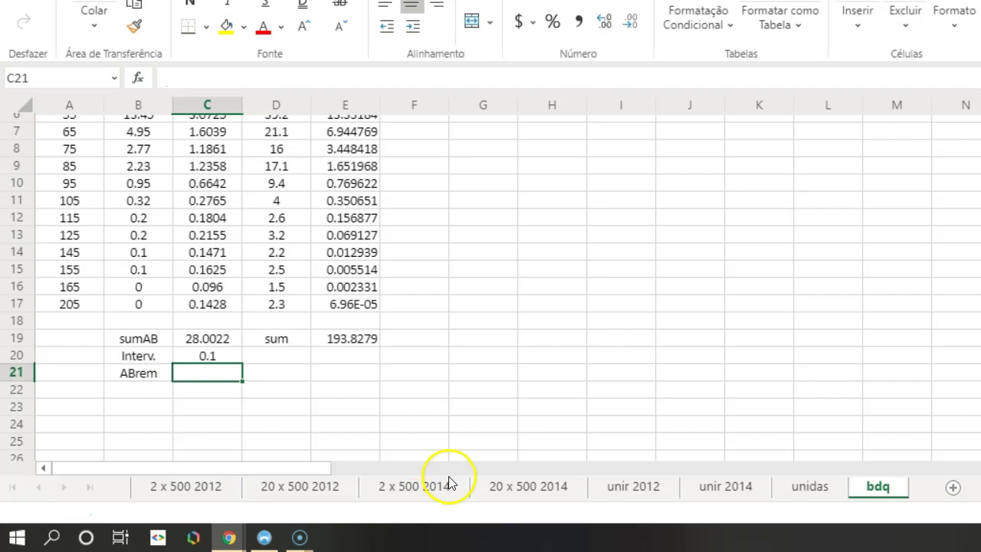
# Step: Calculate the remaining basal area in C21 with =C19-(C19*C20), subtracting the intervention share from the AB total
pyautogui.write('=')
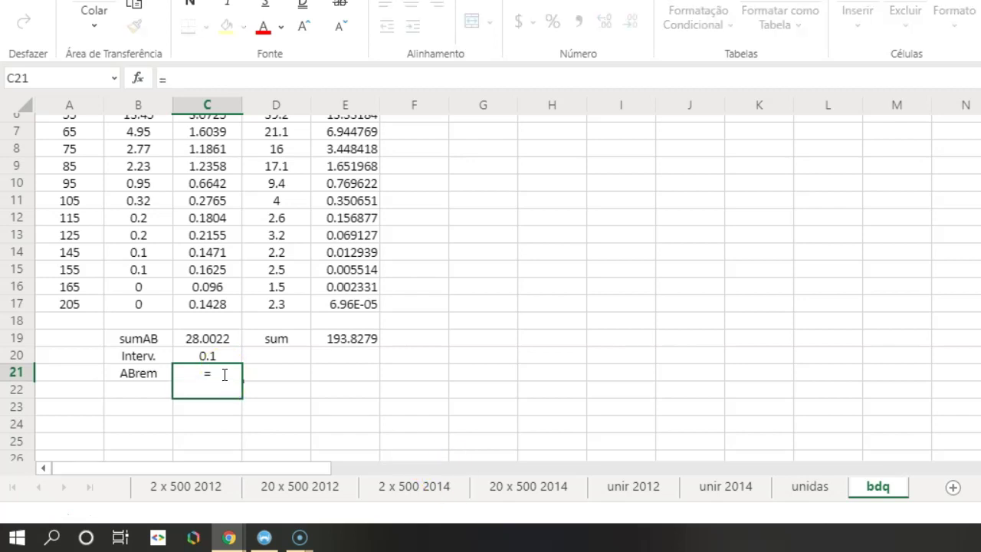
pyautogui.click(226, 341)
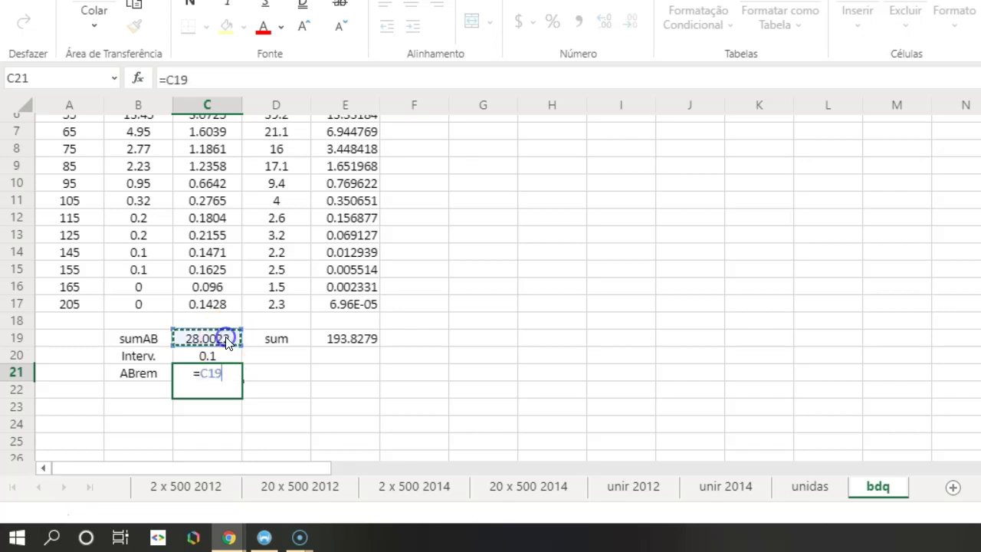
pyautogui.write('-(')
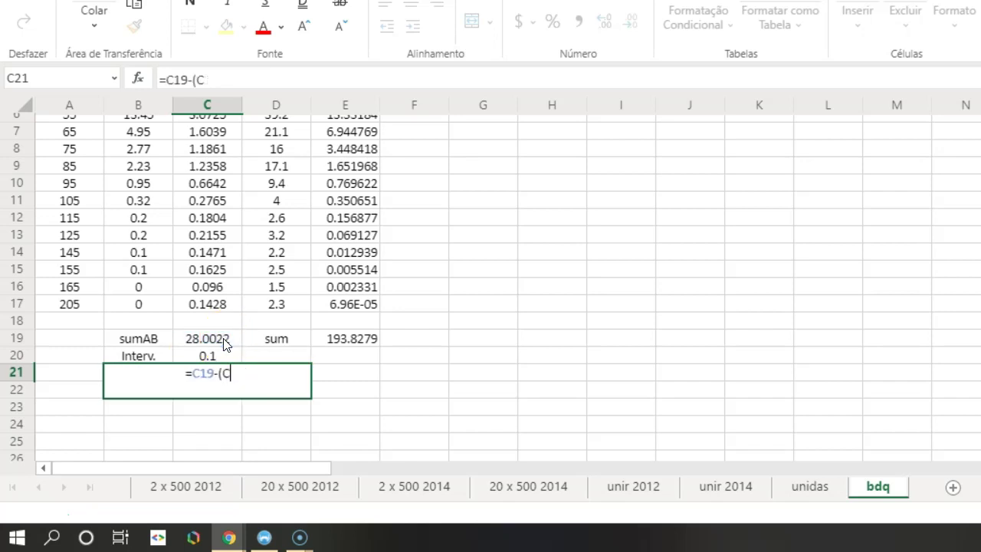
pyautogui.press('BackSpace')
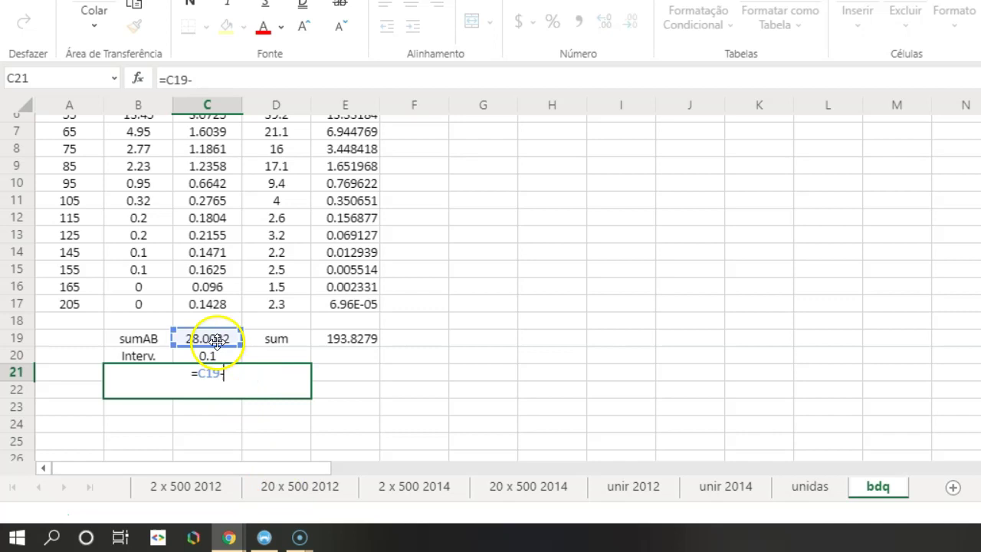
pyautogui.write('(')
pyautogui.click(220, 340)
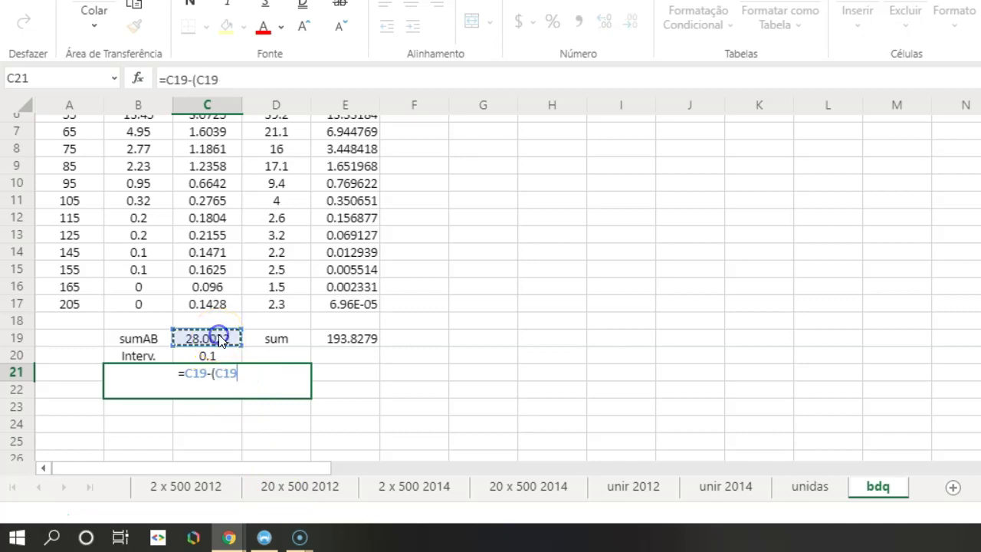
pyautogui.write('*')
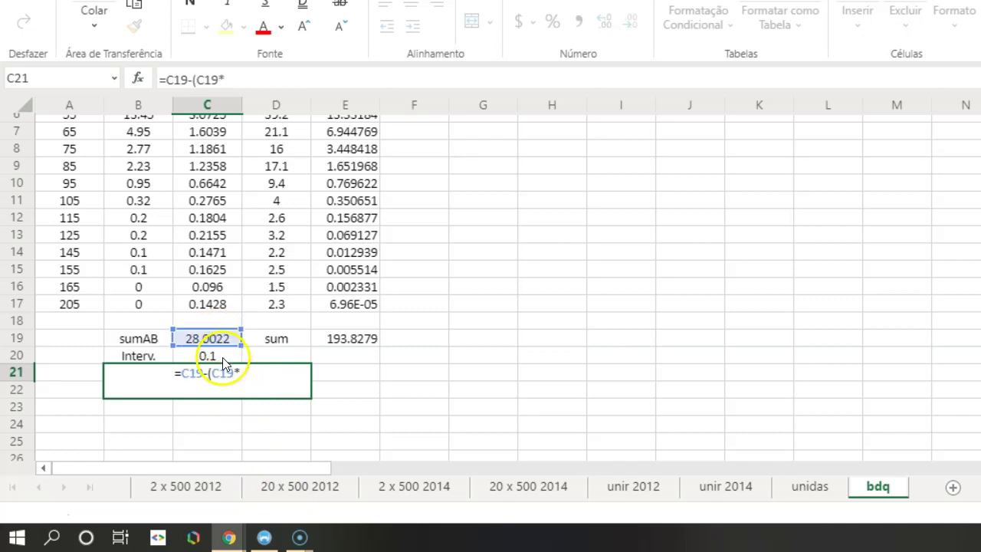
pyautogui.click(222, 357)
pyautogui.write(')')
pyautogui.press('Return')
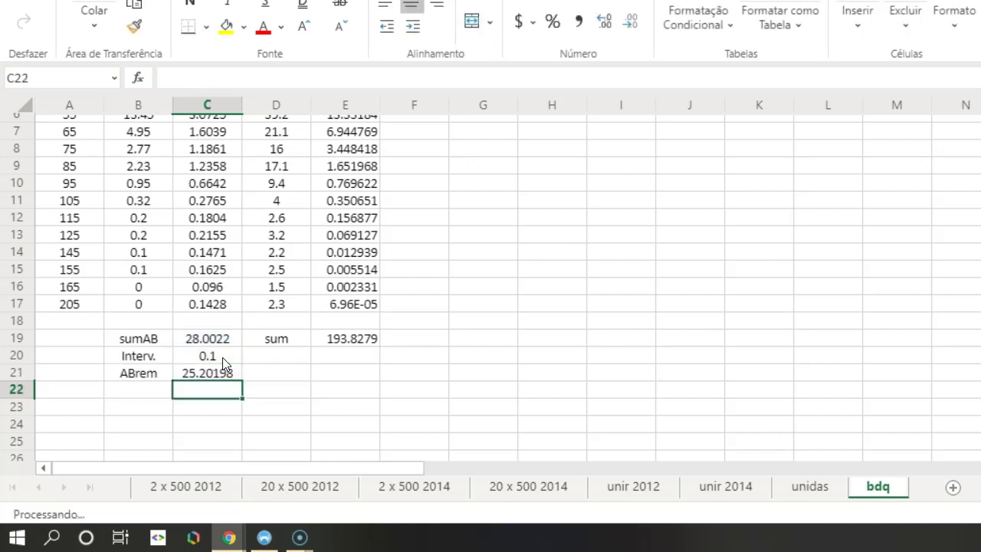
pyautogui.click(222, 374)
# Step: Add the label "b0" in G4, beneath the b1 label
pyautogui.scroll(2, 521, 301)
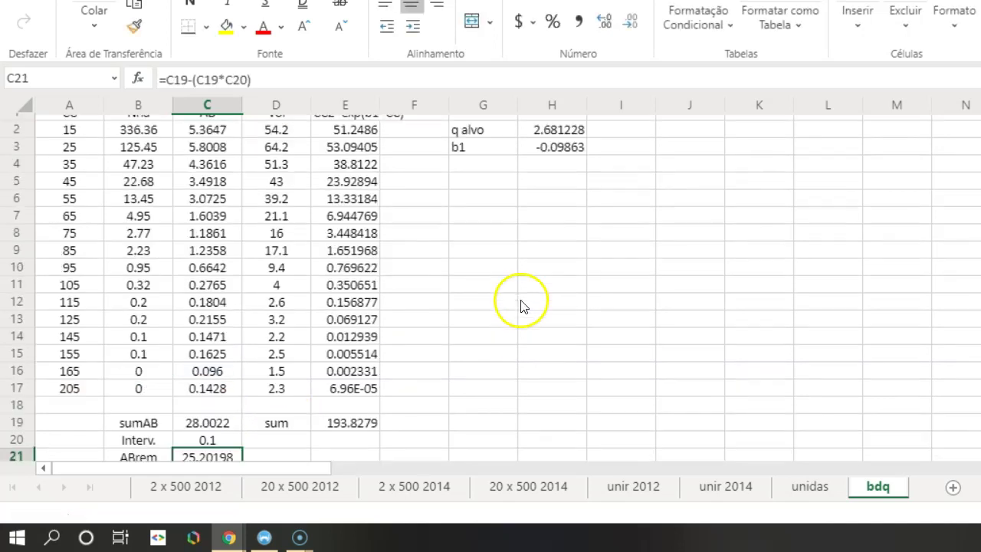
pyautogui.click(487, 178)
pyautogui.write('b0')
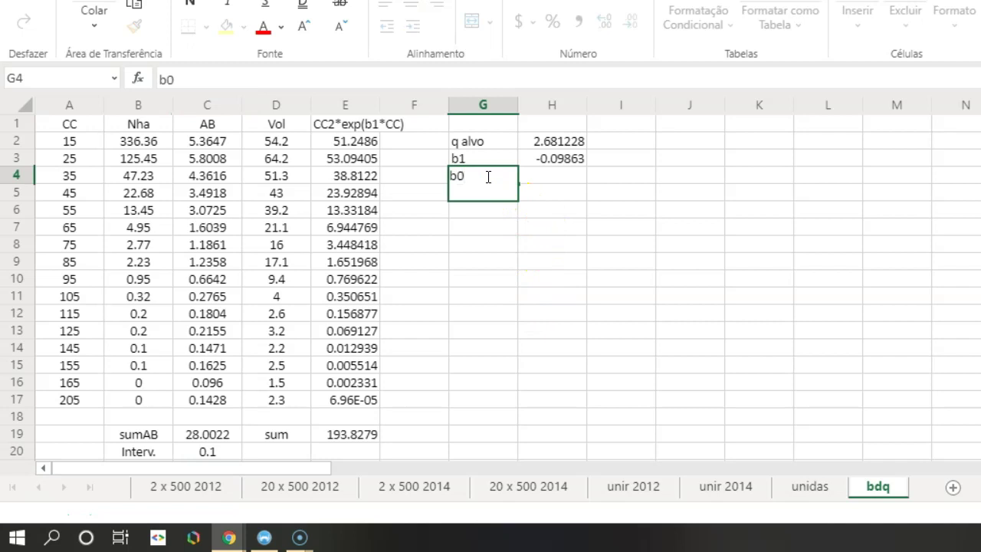
pyautogui.press('Tab')
# Step: Calculate b0 in H4 with =LN(40000*C21/(PI()*E19)), using the remaining basal area and the column E sum
pyautogui.write('=ln(')
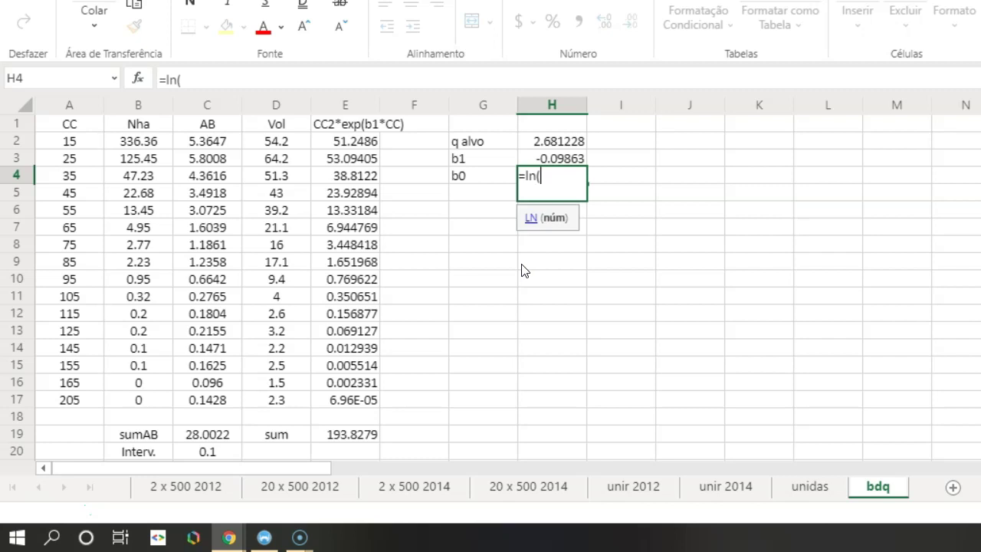
pyautogui.write('40000')
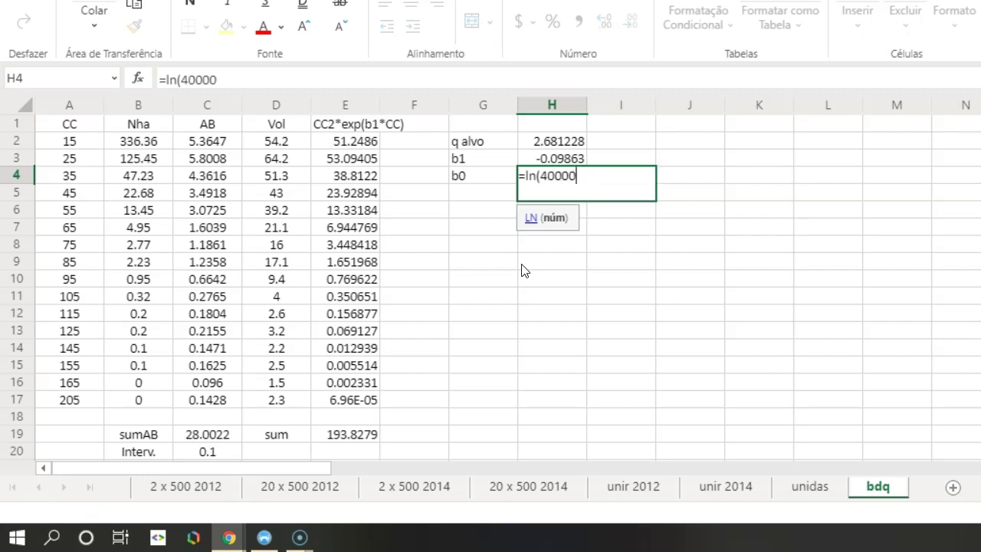
pyautogui.write('*')
pyautogui.scroll(-2, 406, 322)
pyautogui.click(215, 372)
pyautogui.write('/')
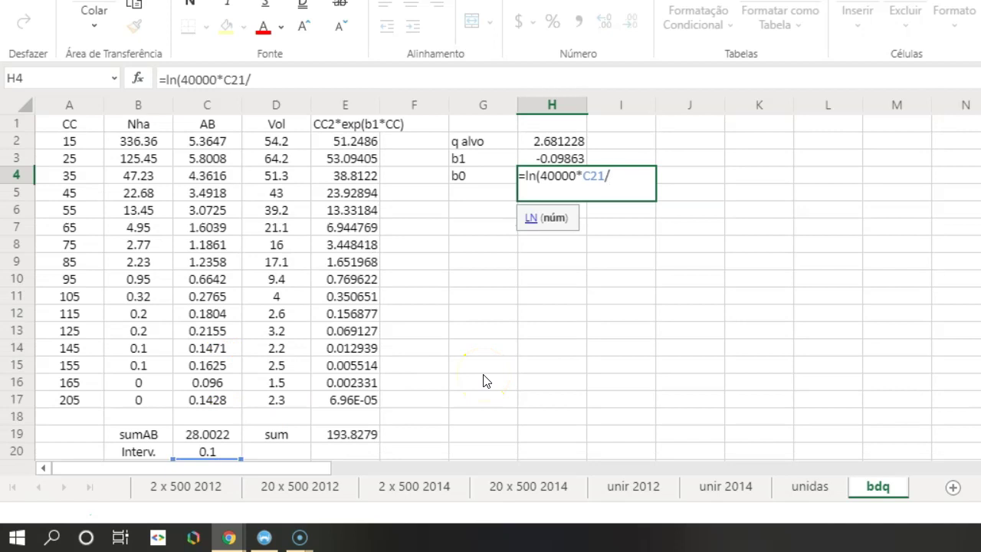
pyautogui.write('(pi')
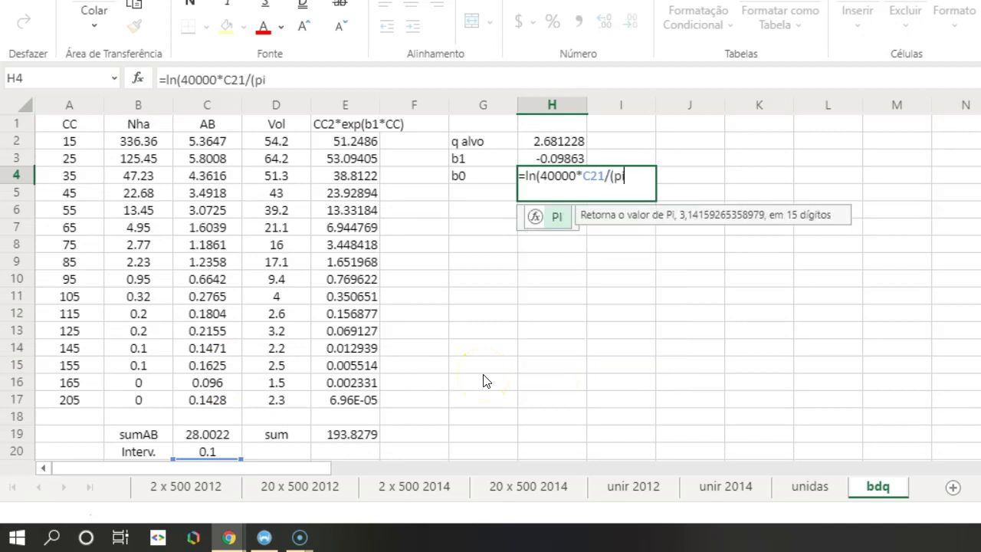
pyautogui.write('()*')
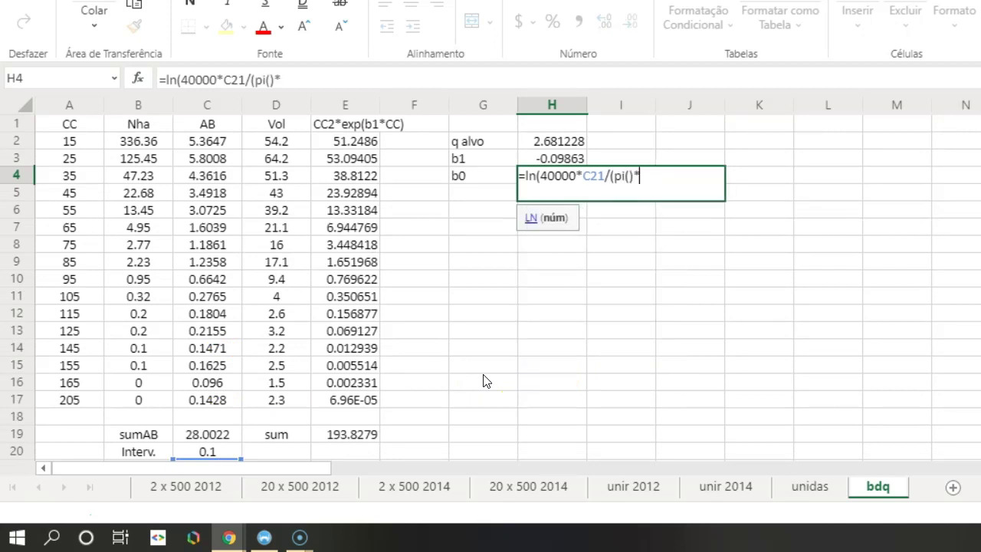
pyautogui.click(357, 434)
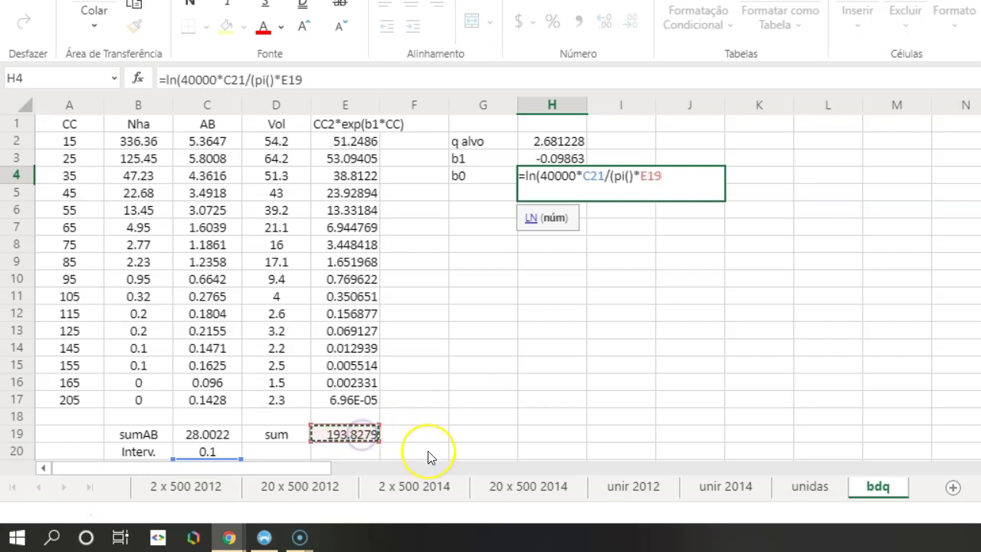
pyautogui.write('))')
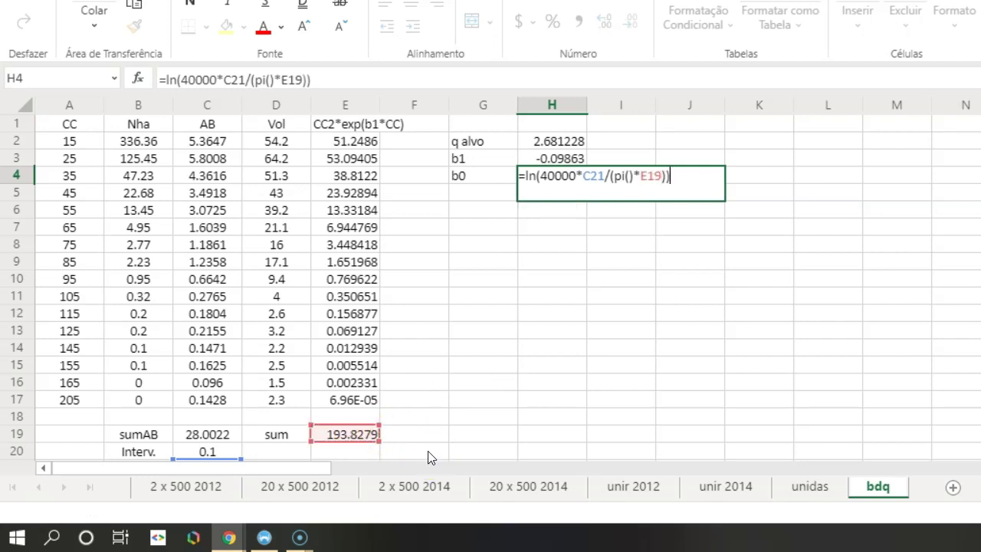
pyautogui.press('Return')
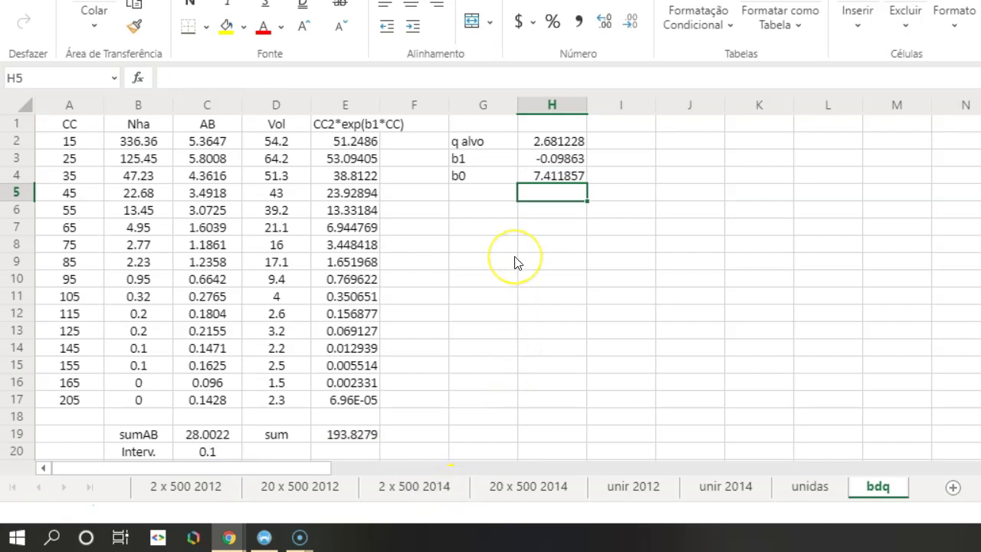
# Step: Copy the CC diameter class column A1:A17 into column J, starting at J1
pyautogui.moveTo(484, 161); pyautogui.dragTo(559, 172)
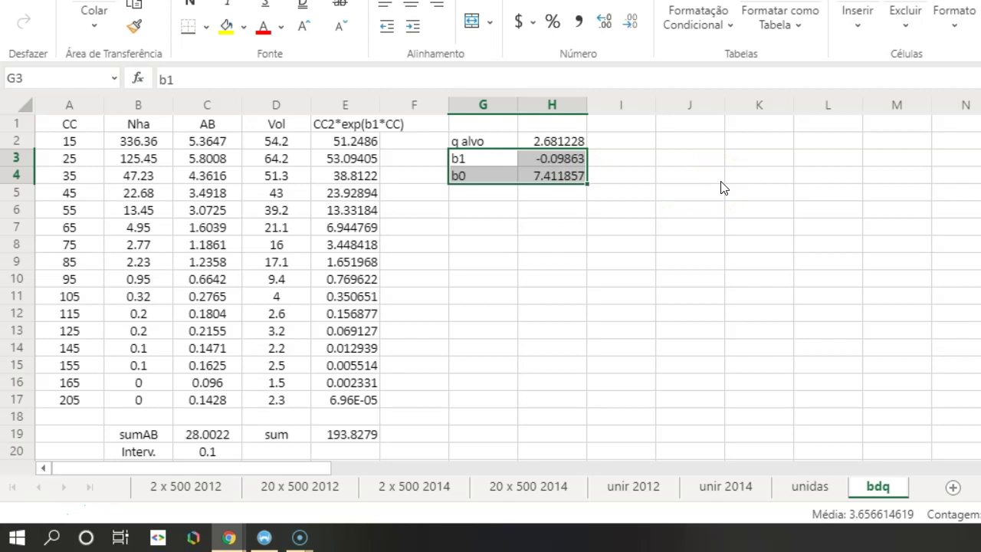
pyautogui.click(694, 127)
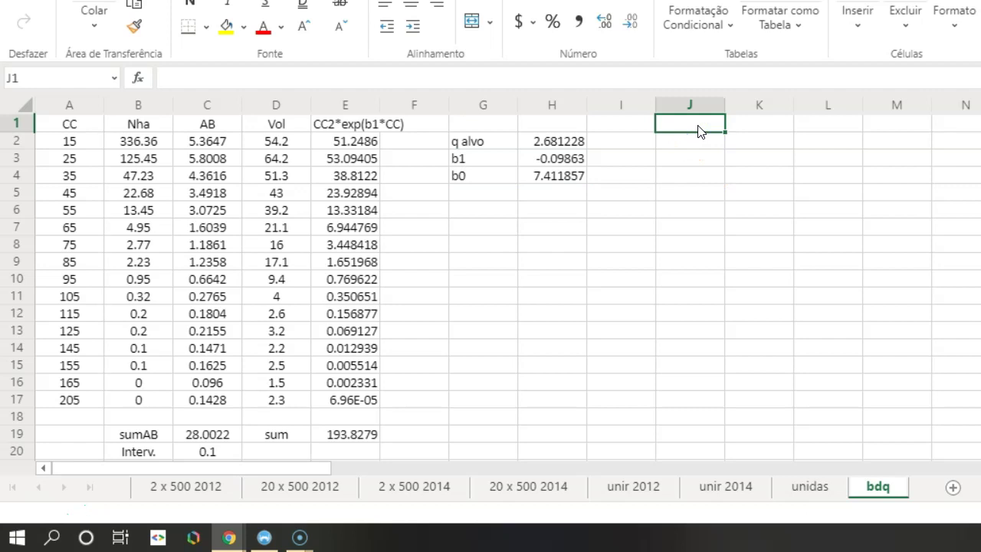
pyautogui.moveTo(73, 127); pyautogui.dragTo(77, 394)
pyautogui.hotkey('ctrl', 'c')
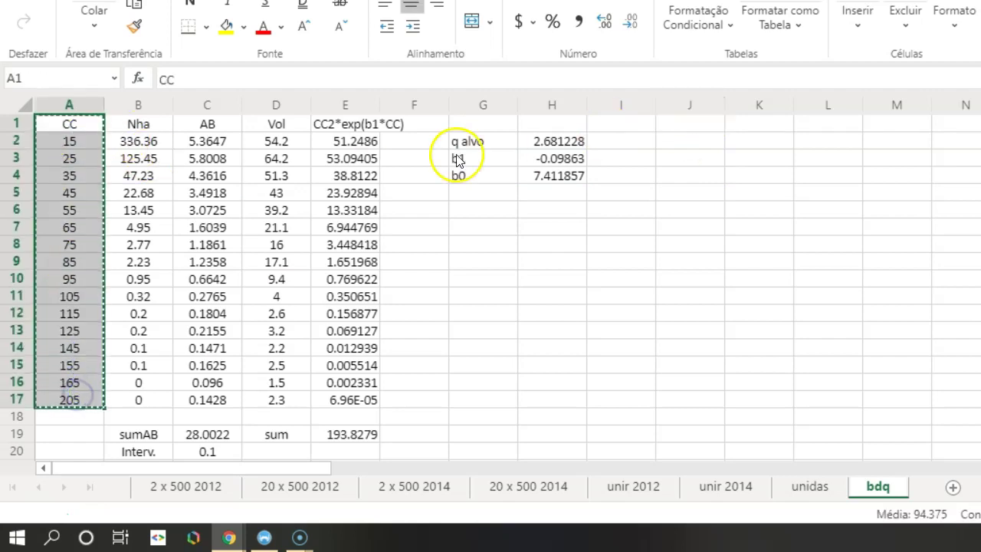
pyautogui.click(705, 128)
pyautogui.hotkey('ctrl', 'v')
pyautogui.click(767, 299)
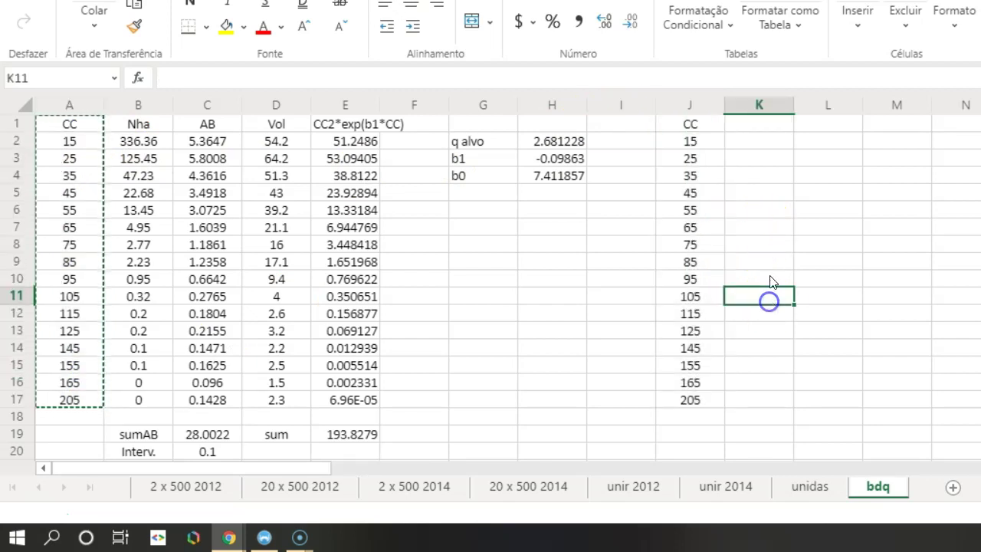
# Step: Add the header "Nideal" in K1, beside the copied CC header
pyautogui.click(763, 130)
pyautogui.write('N')
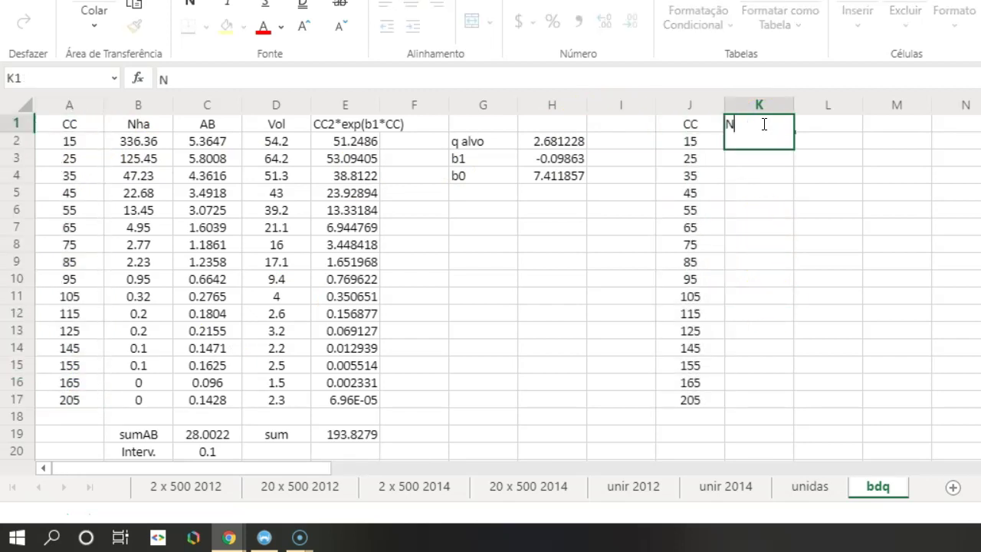
pyautogui.write('ideal')
pyautogui.press('Return')
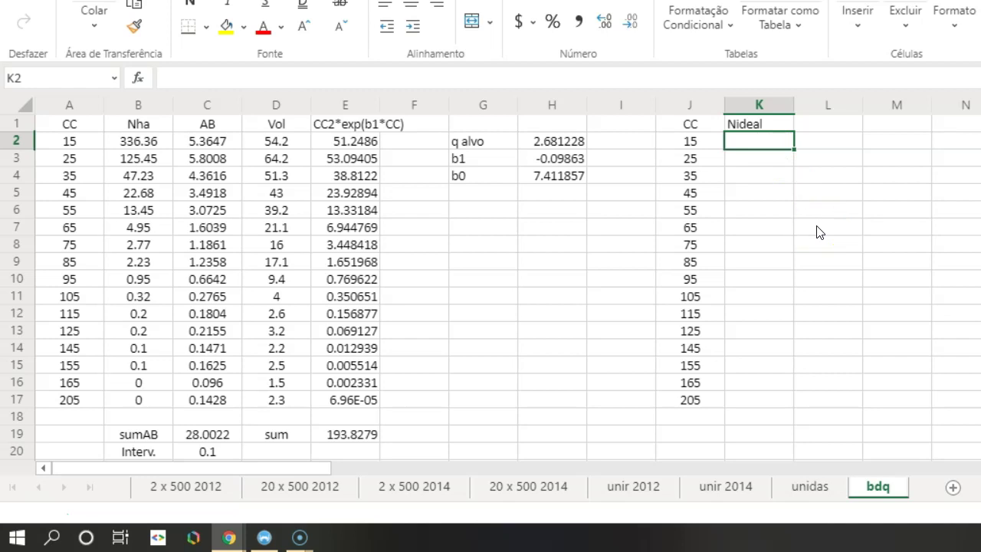
# Step: Calculate the ideal tree number for the first class in K2 with =exp(H4+H3*J2), using b0, b1 and the class centre
pyautogui.write('=exp')
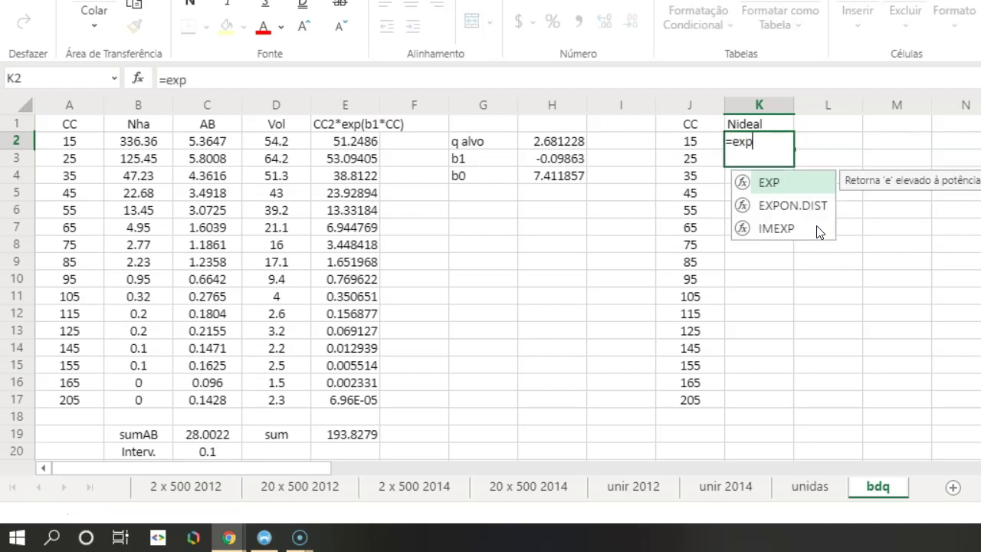
pyautogui.write('(')
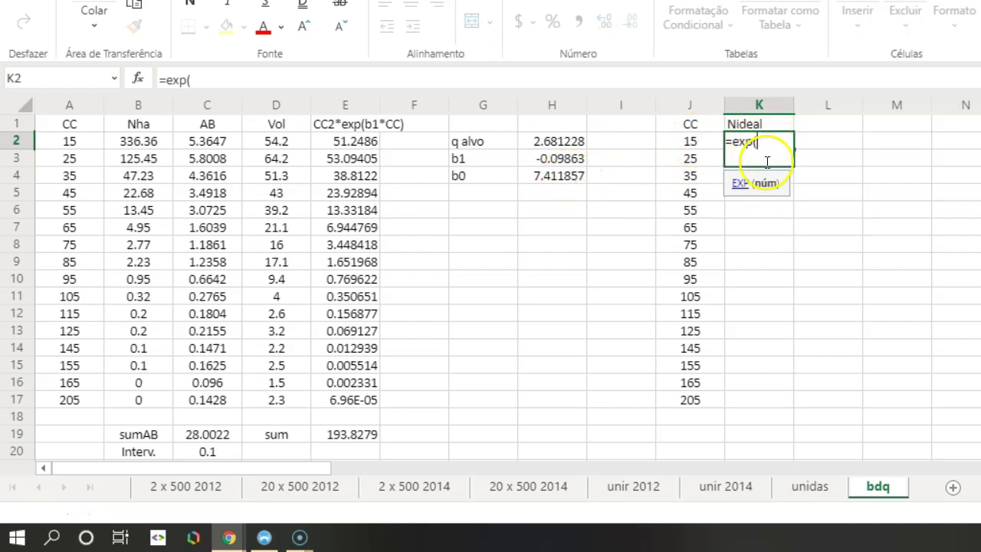
pyautogui.click(562, 176)
pyautogui.write('+')
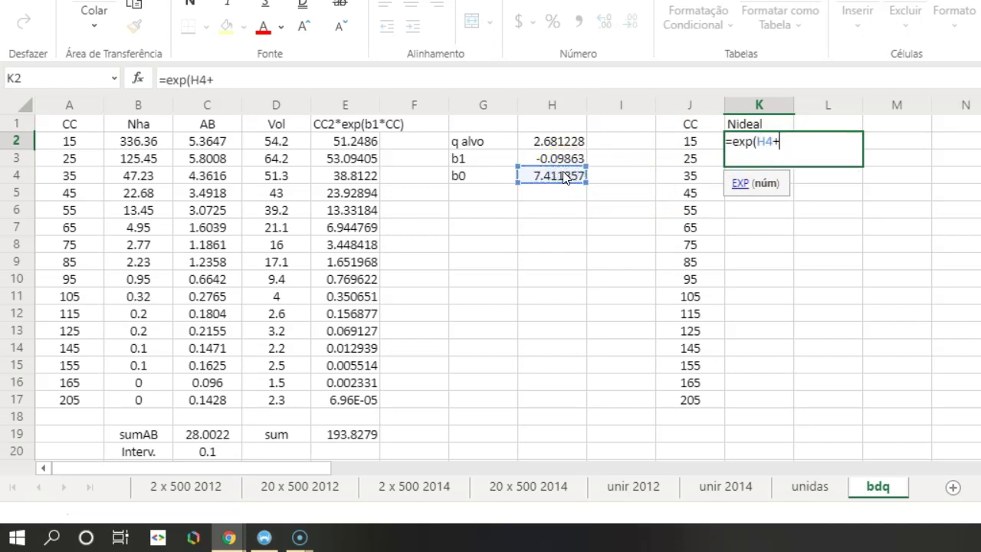
pyautogui.click(558, 160)
pyautogui.write('*')
pyautogui.click(694, 141)
pyautogui.write(')')
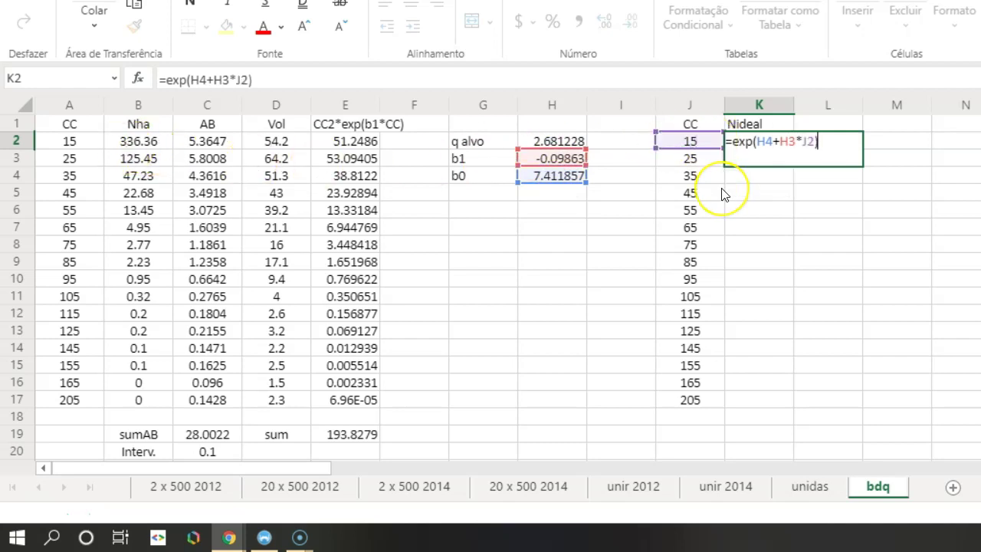
pyautogui.press('Return')
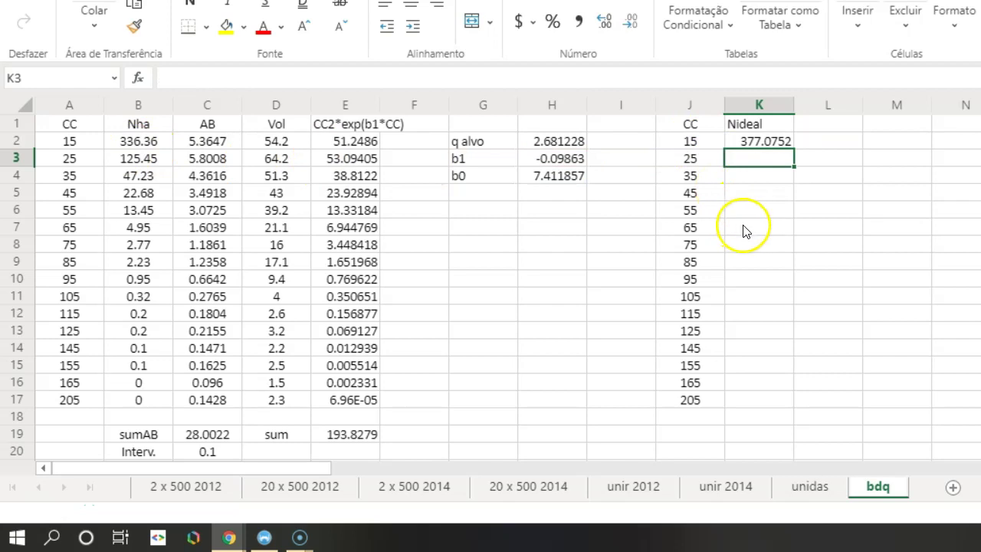
# Step: Make the b0 and b1 references absolute in K2, giving =EXP($H$4+$H$3*J2), and fill the formula down to K17
pyautogui.click(773, 144)
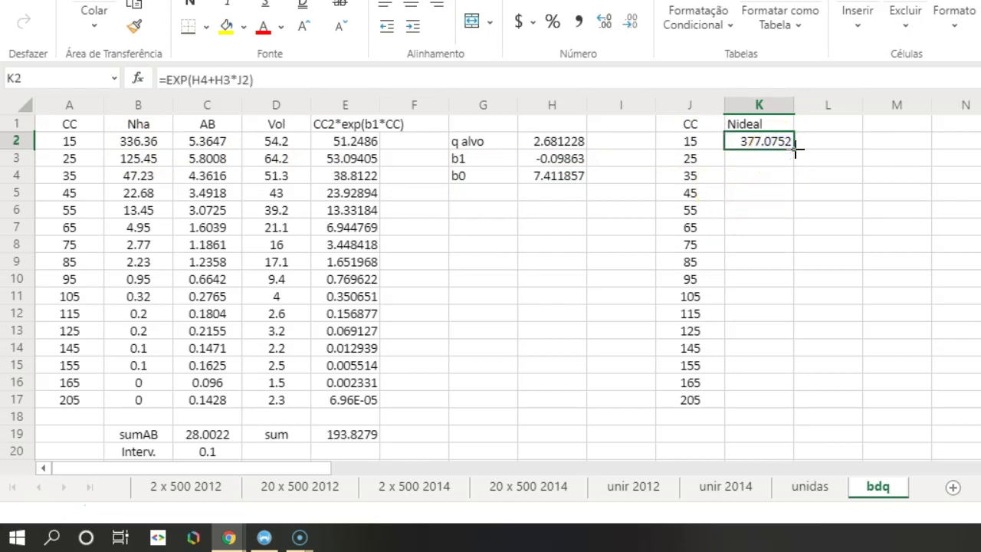
pyautogui.click(198, 80)
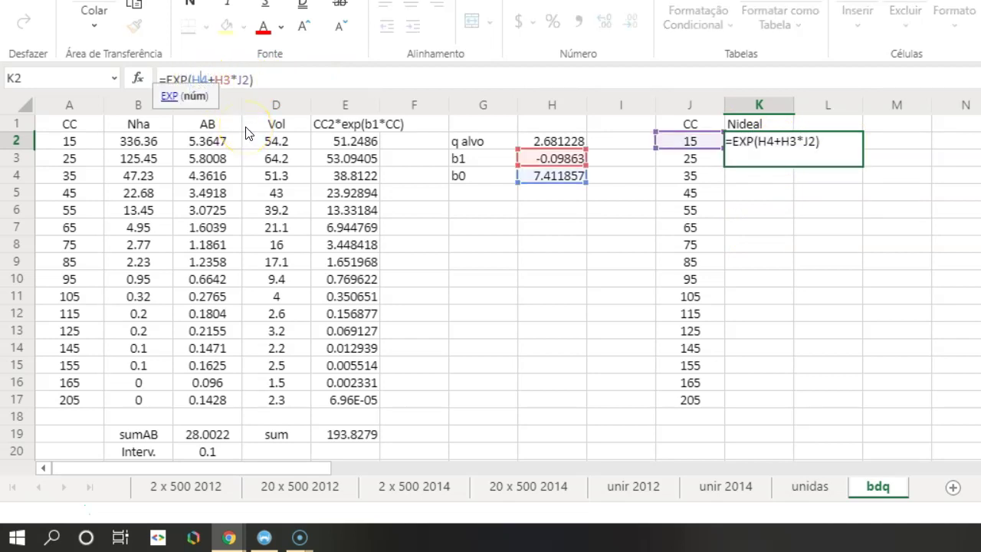
pyautogui.press('F4')
pyautogui.click(222, 80)
pyautogui.press('F4')
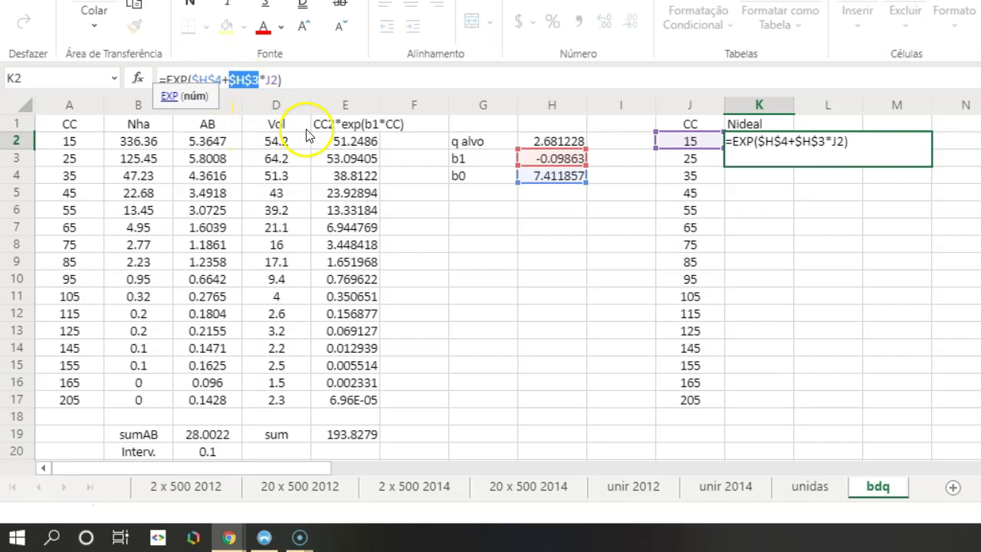
pyautogui.hotkey('ctrl', 'Return')
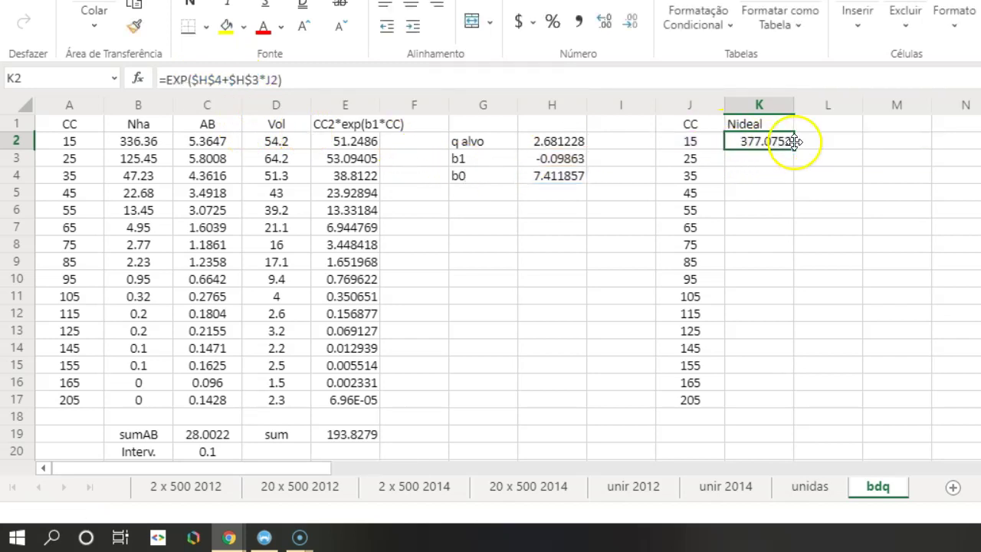
pyautogui.moveTo(793, 145); pyautogui.dragTo(788, 400)
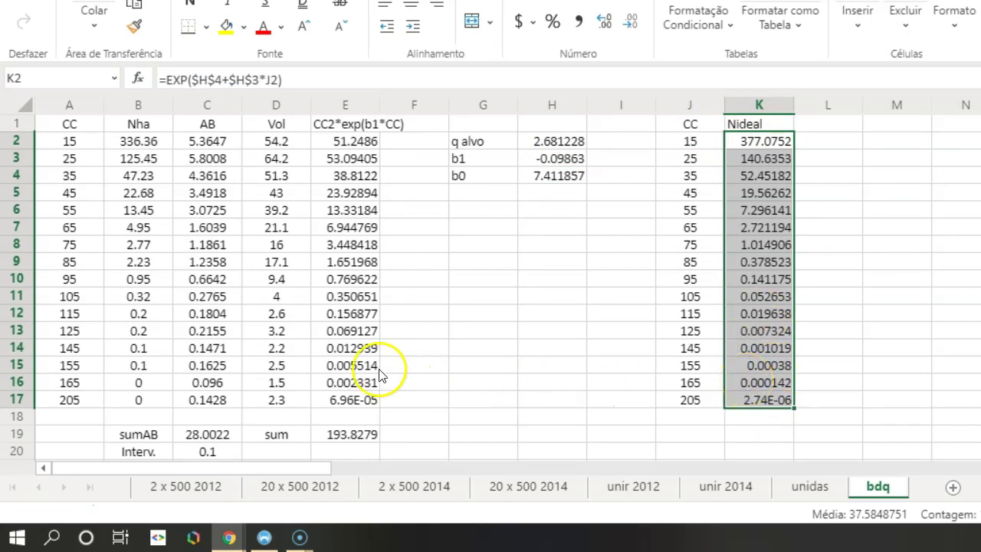
# Step: Format the Nideal values in K2:K17 to show one decimal place
pyautogui.click(606, 23)
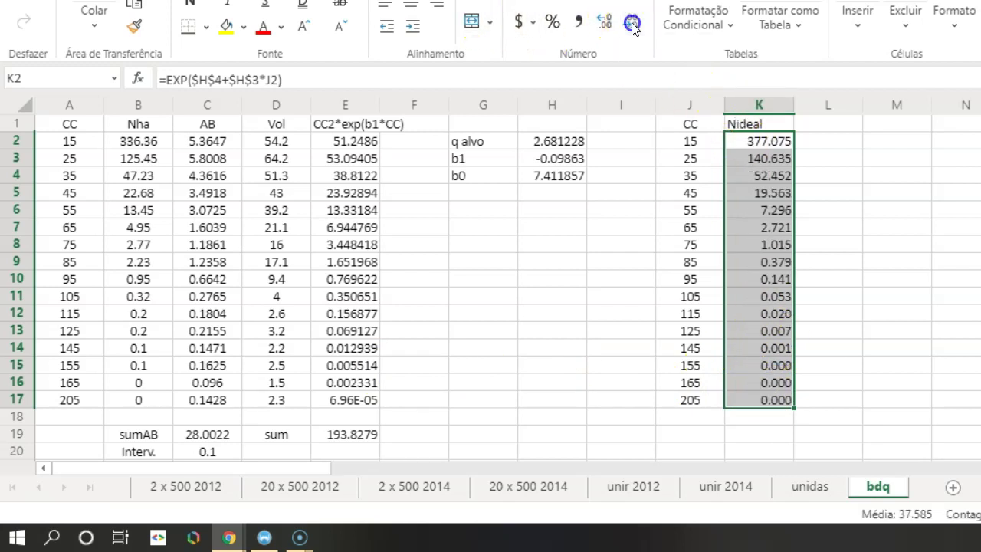
pyautogui.click(631, 23)
pyautogui.click(630, 24)
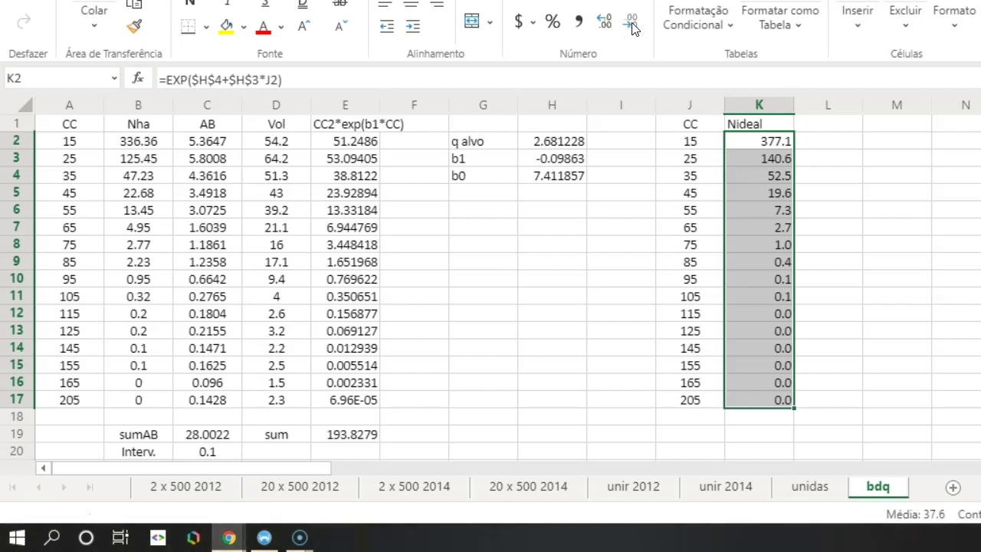
pyautogui.click(812, 209)
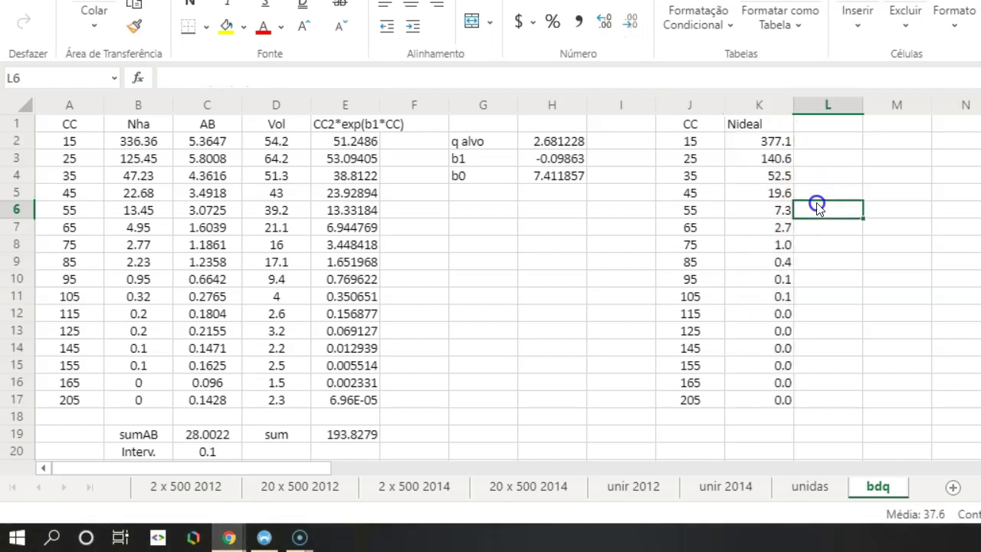
# Step: Add the header "DIFF" in L1, beside the Nideal header
pyautogui.click(817, 129)
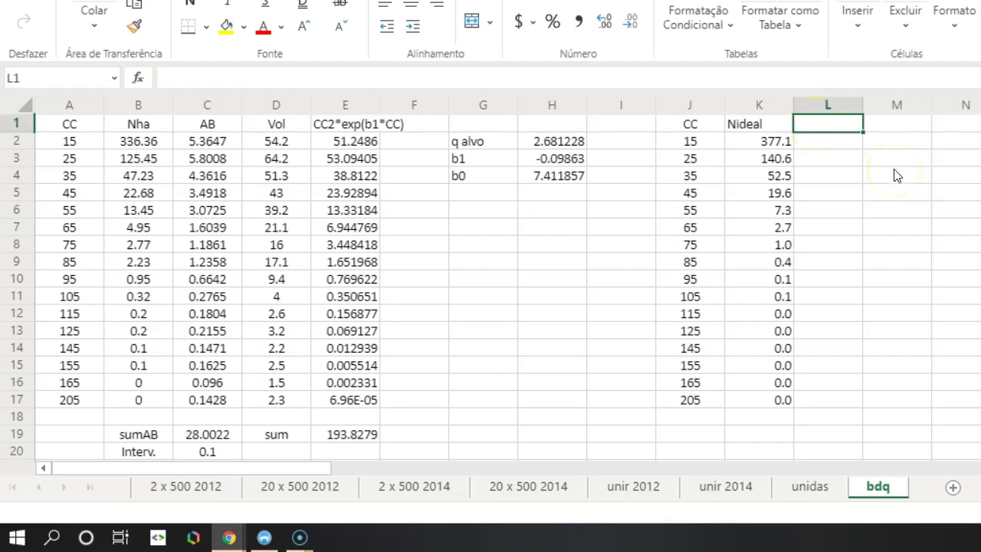
pyautogui.write('DIF')
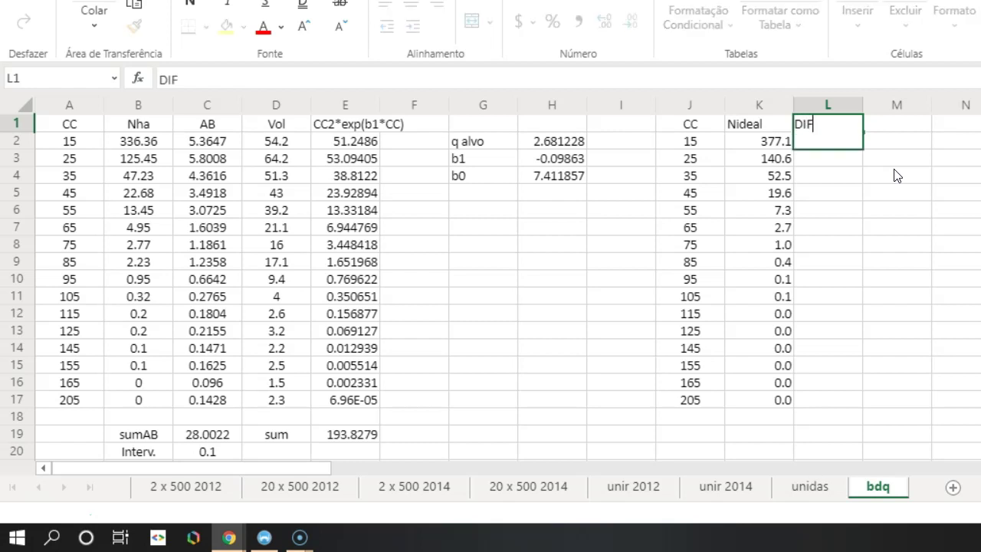
pyautogui.write('F')
pyautogui.press('Return')
# Step: Compare the Nideal values in column K with the observed Nha values in column B, especially for classes 15 and 115
pyautogui.press('Left')
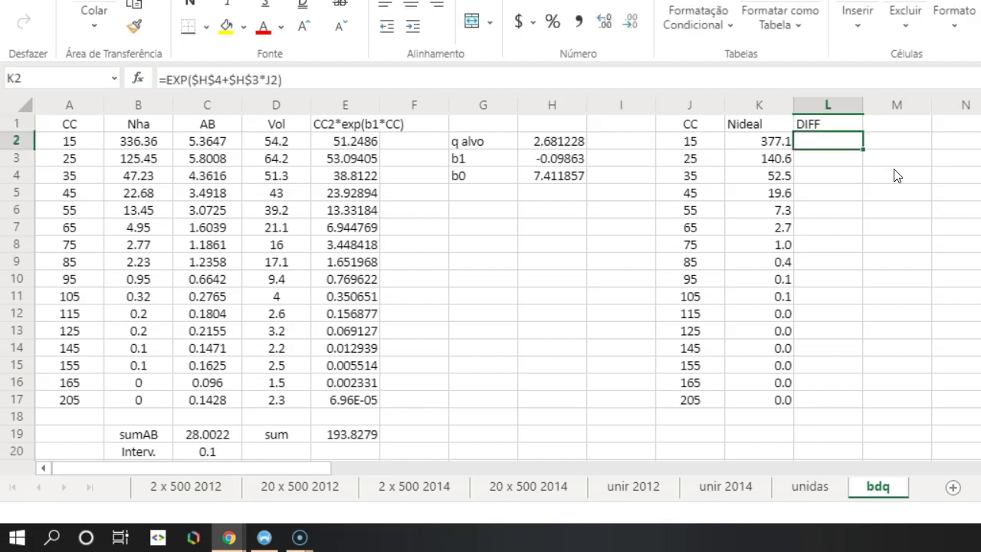
pyautogui.press('Up')
pyautogui.press('Left')
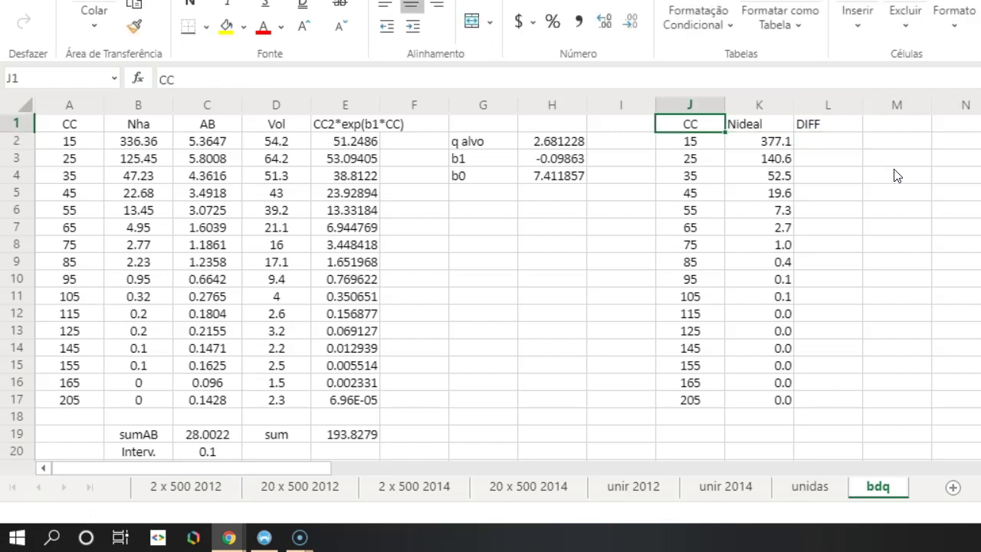
pyautogui.press('Home')
pyautogui.press('Right')
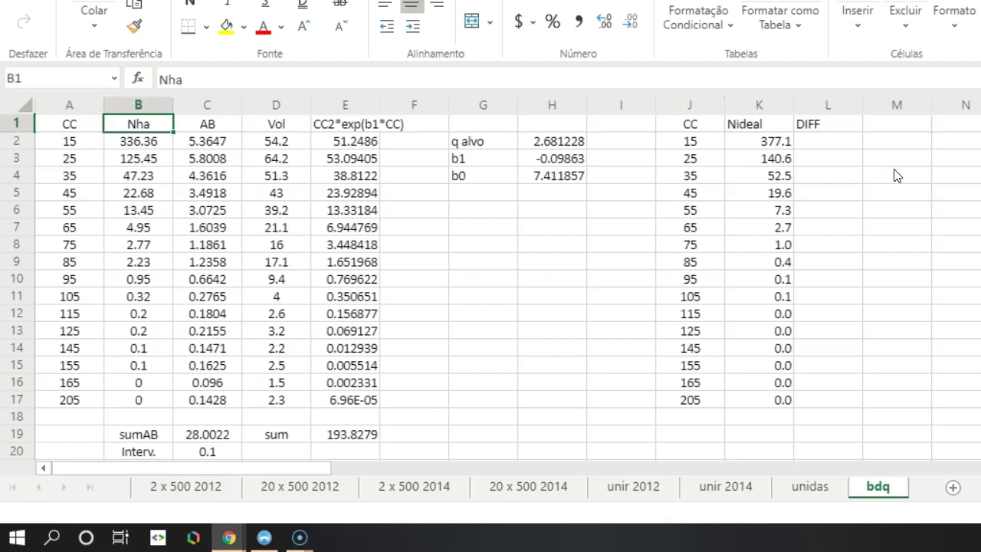
pyautogui.click(760, 105)
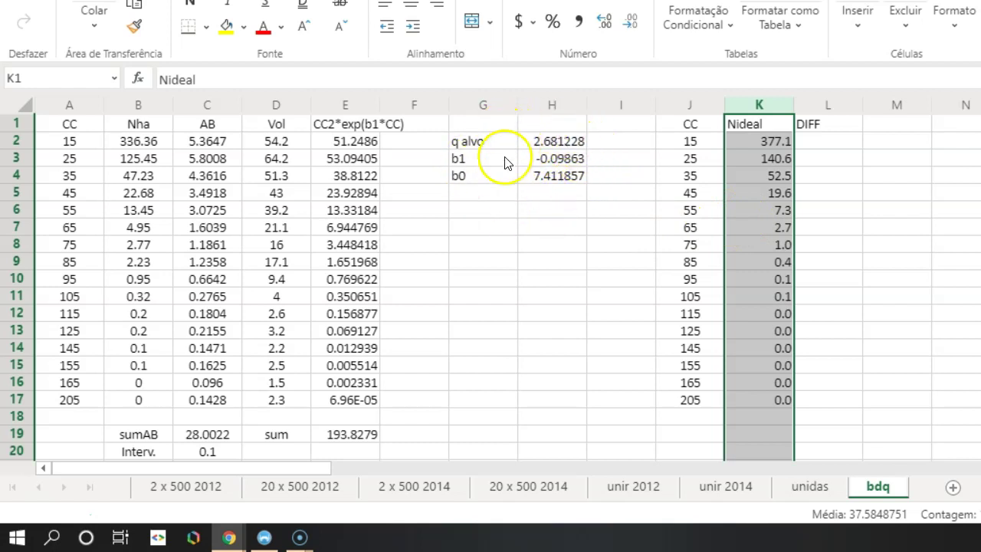
pyautogui.click(147, 112)
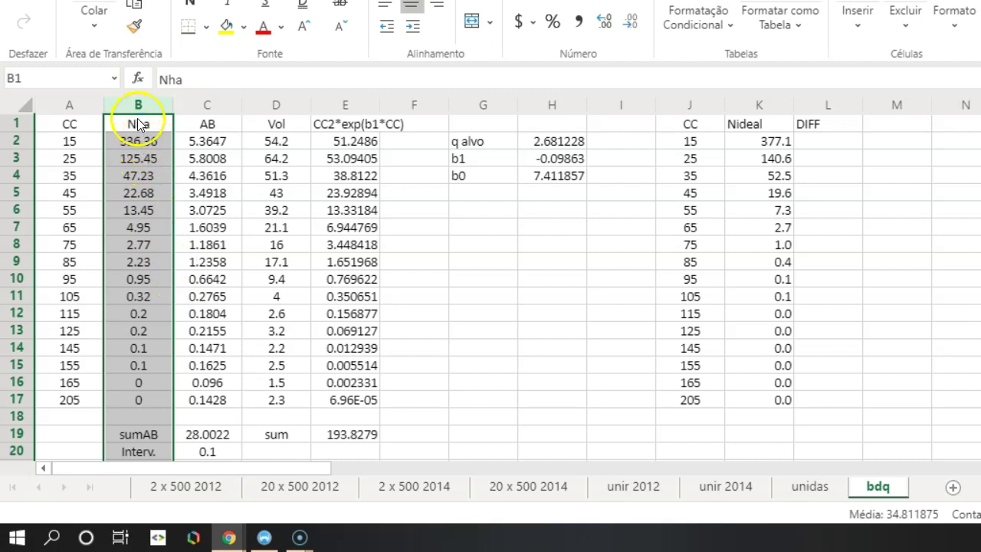
pyautogui.moveTo(138, 144); pyautogui.dragTo(150, 398)
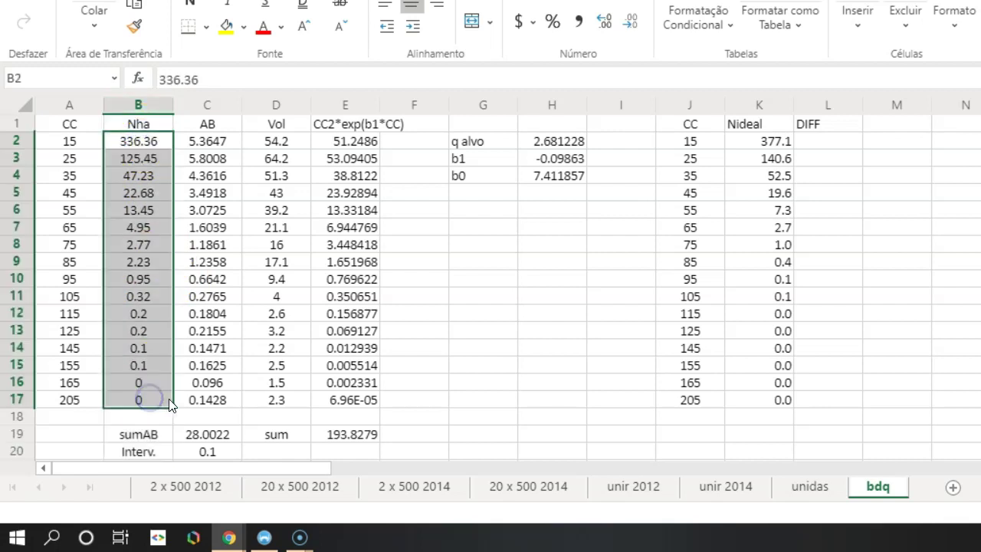
pyautogui.click(828, 143)
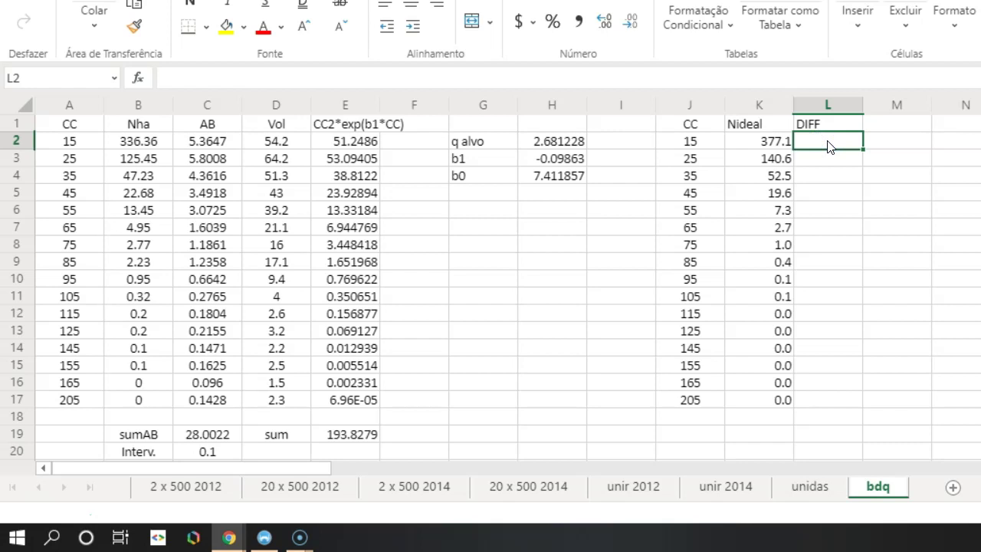
pyautogui.click(765, 142)
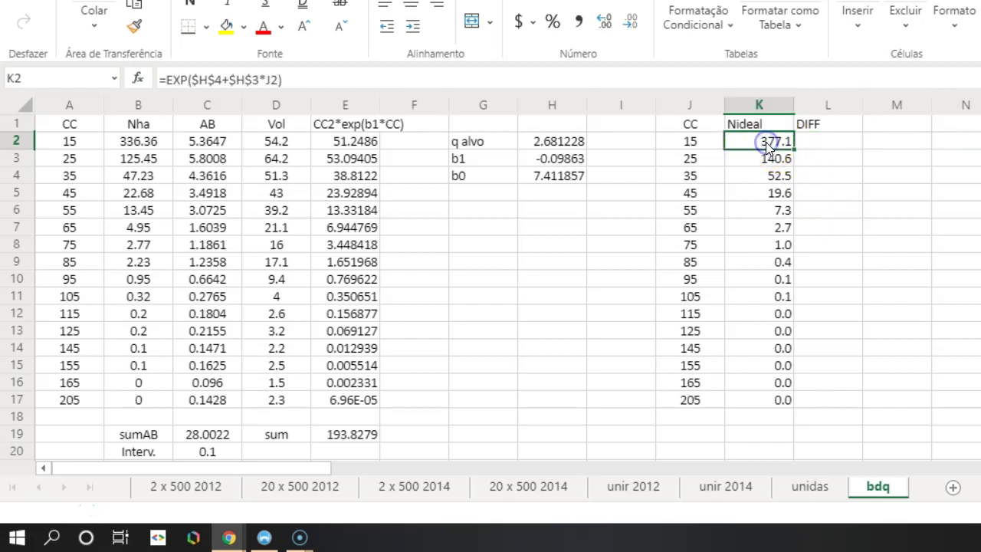
pyautogui.click(153, 139)
pyautogui.click(817, 140)
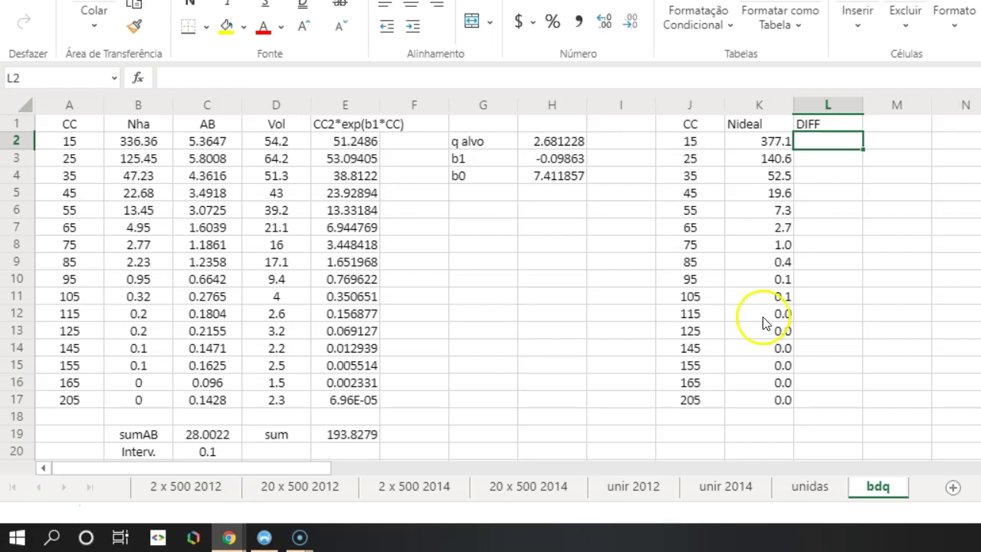
pyautogui.click(785, 315)
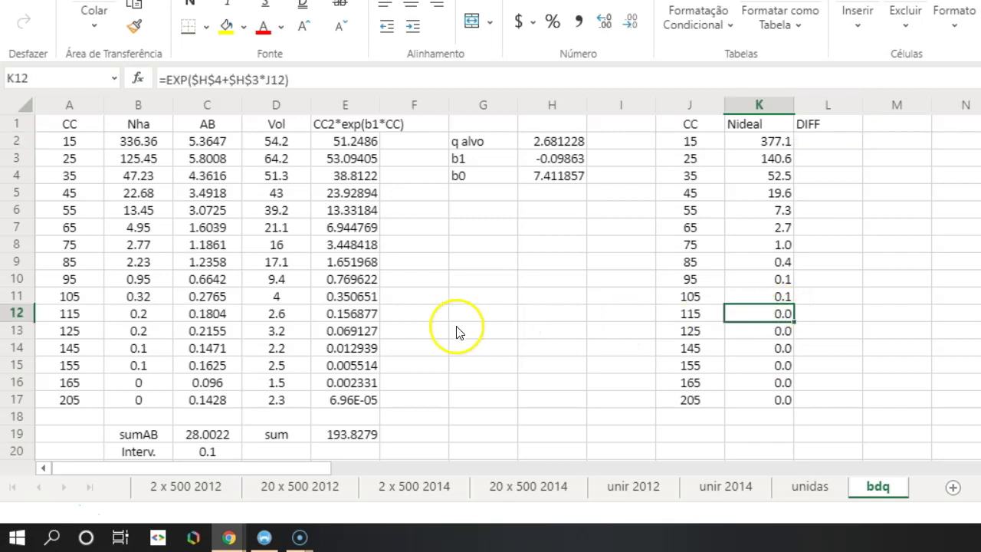
pyautogui.click(158, 318)
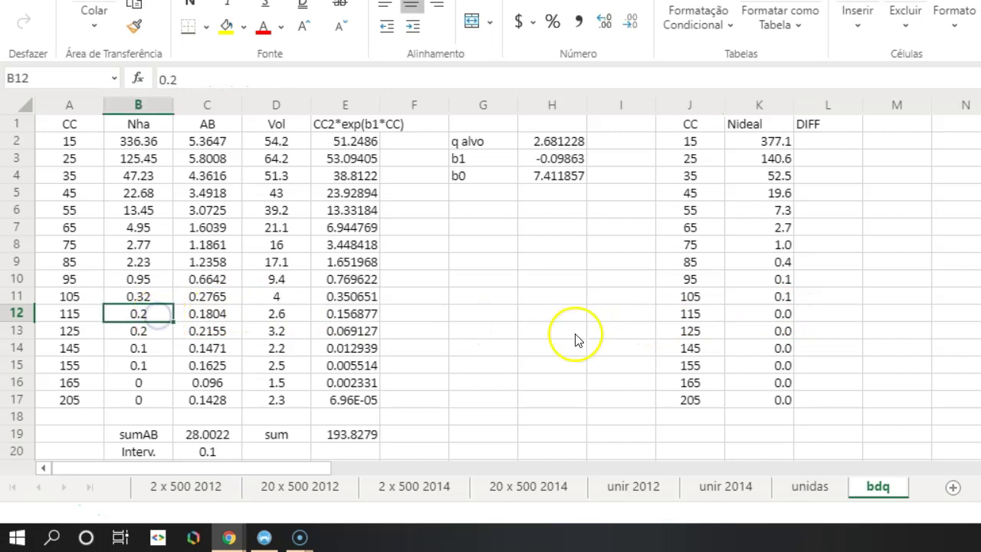
pyautogui.click(780, 314)
pyautogui.click(817, 317)
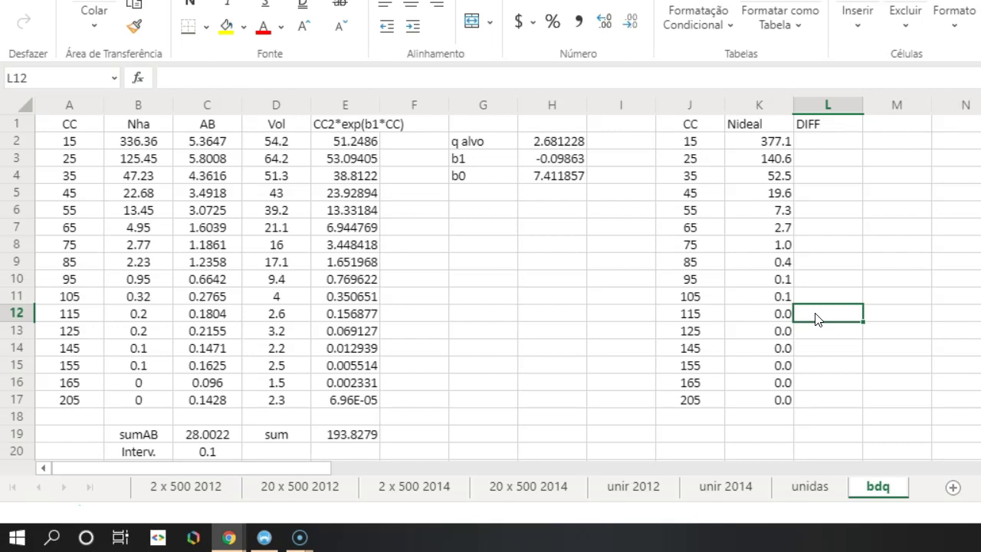
# Step: Calculate Nideal minus Nha in L2 with =K2-B2 and fill the formula down to L17
pyautogui.click(830, 139)
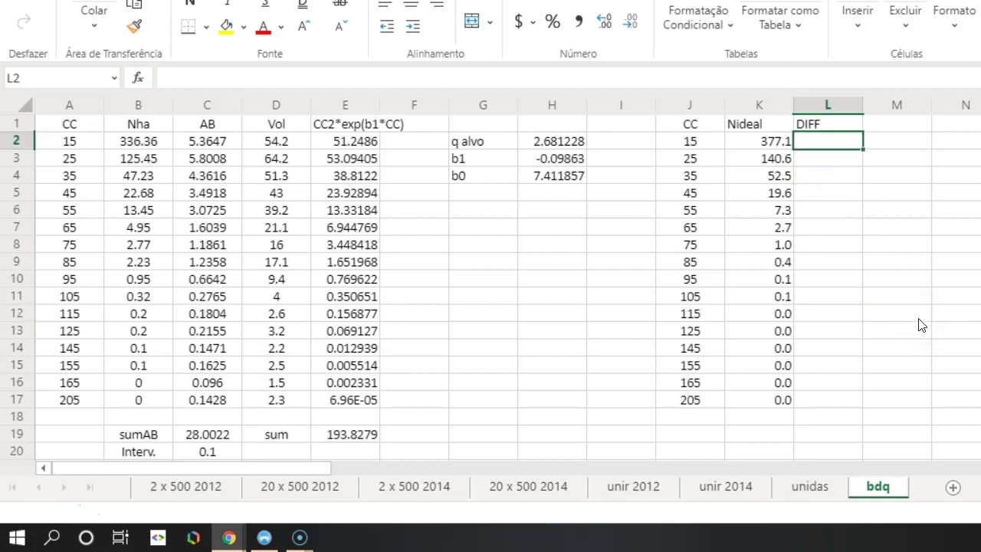
pyautogui.write('=')
pyautogui.click(762, 144)
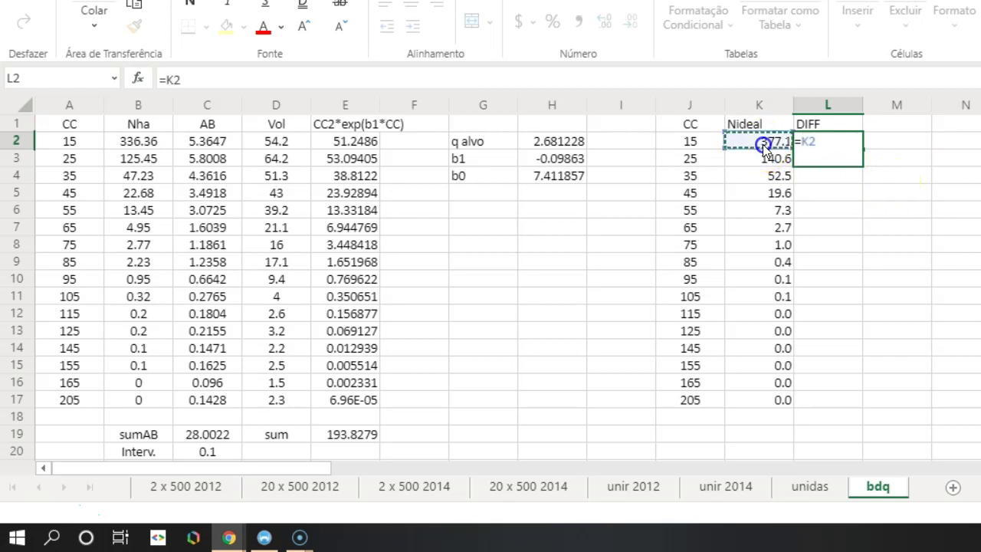
pyautogui.write('-')
pyautogui.click(164, 141)
pyautogui.press('Return')
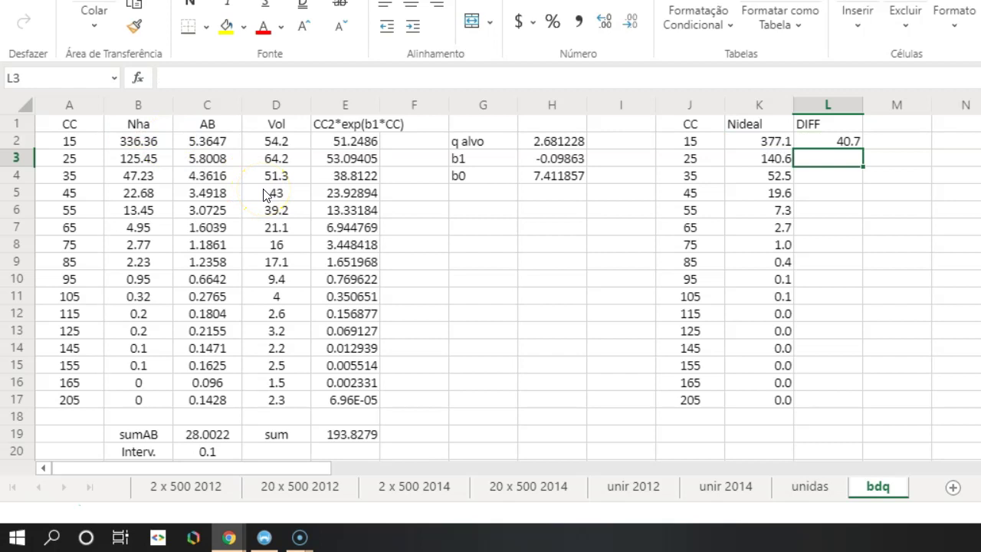
pyautogui.click(851, 143)
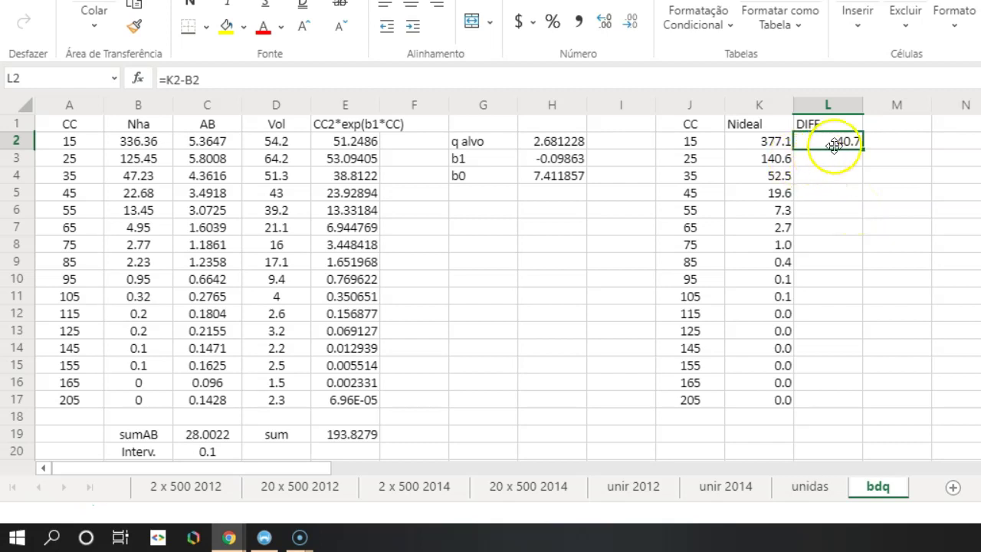
pyautogui.moveTo(863, 147); pyautogui.dragTo(861, 405)
# Step: Examine the DIFF values by diameter class, comparing classes 15 to 35, 45 to 155, and 165 to 205
pyautogui.click(850, 278)
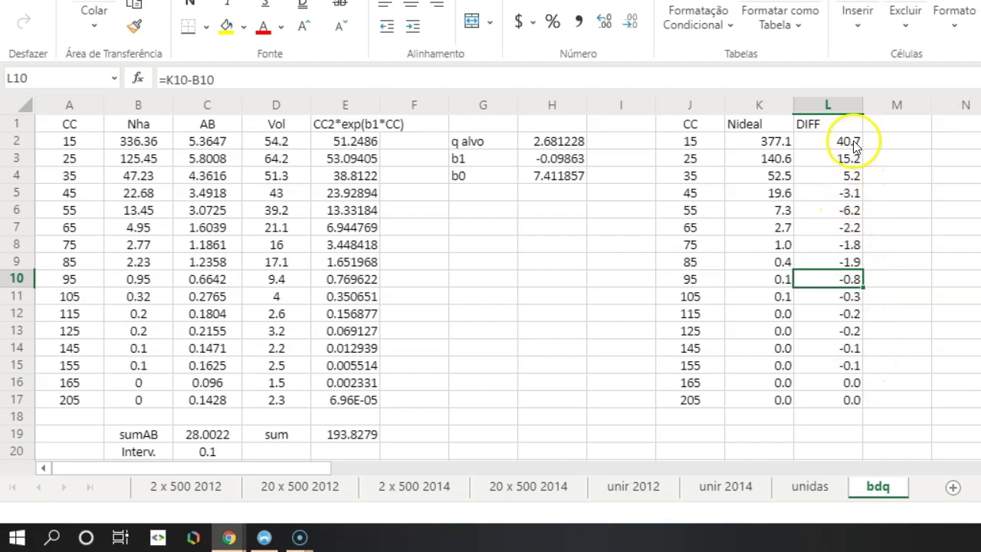
pyautogui.click(705, 141)
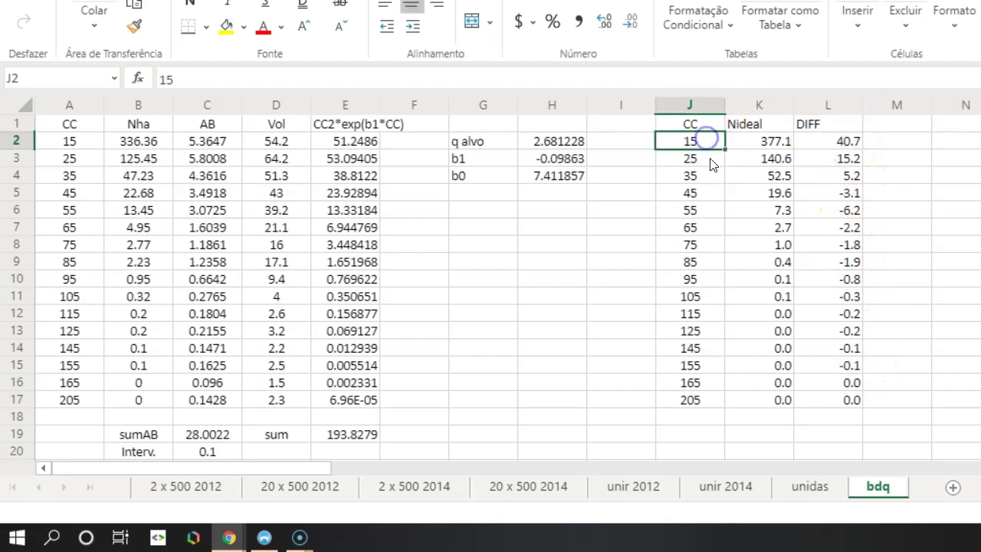
pyautogui.click(691, 158)
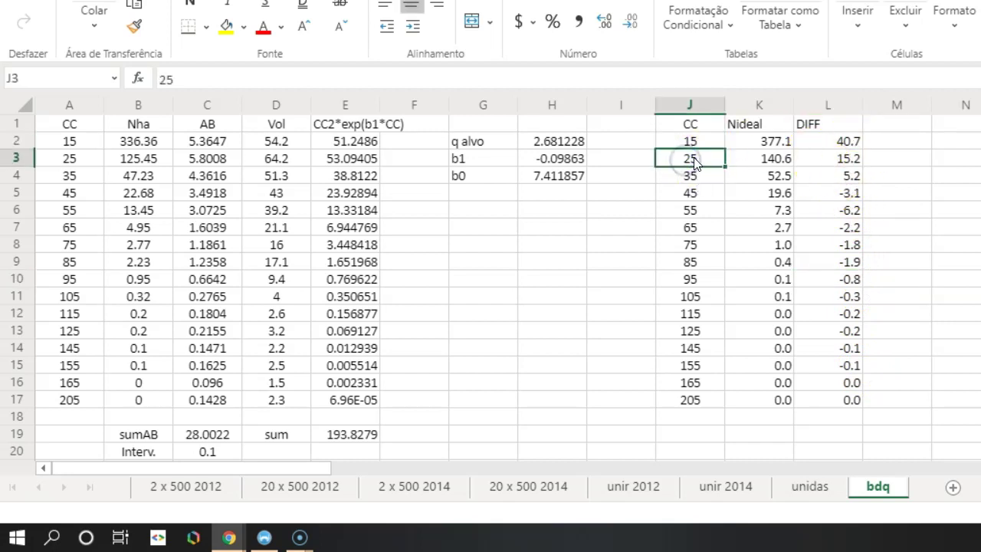
pyautogui.click(694, 176)
pyautogui.moveTo(692, 142); pyautogui.dragTo(846, 182)
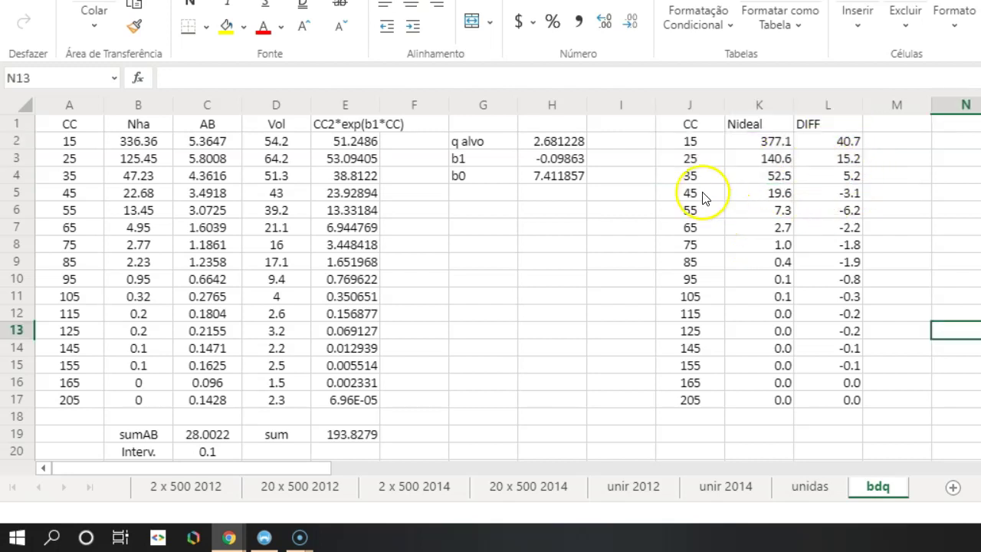
pyautogui.moveTo(703, 198); pyautogui.dragTo(853, 366)
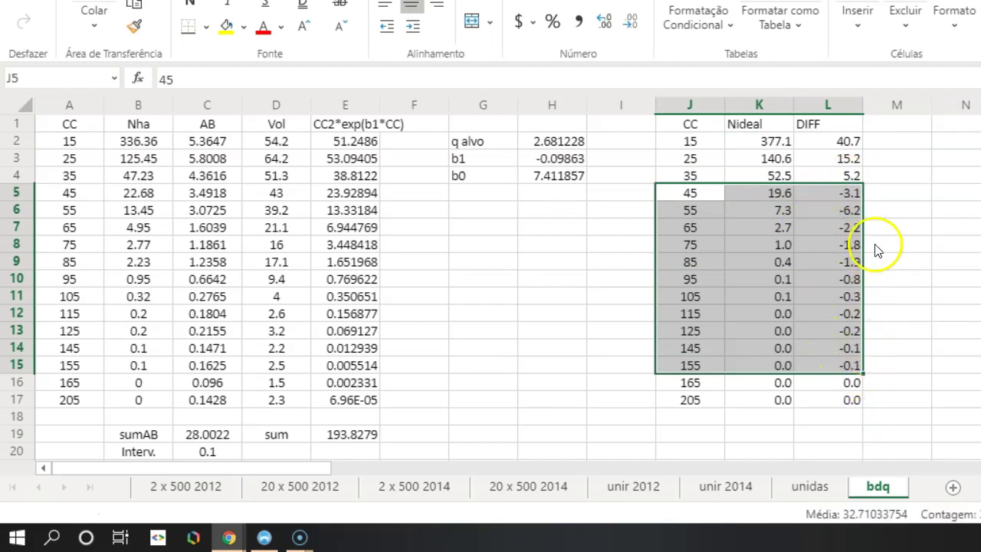
pyautogui.moveTo(709, 383); pyautogui.dragTo(843, 400)
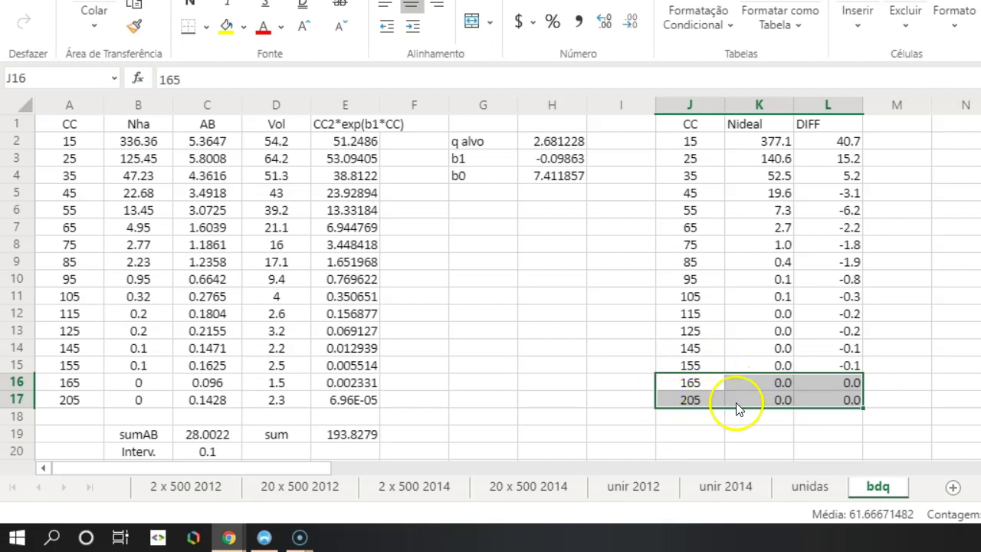
# Step: Check the Nideal and DIFF values of classes 165 and 205 against their observed Nha in column B
pyautogui.click(846, 395)
pyautogui.moveTo(782, 382); pyautogui.dragTo(850, 396)
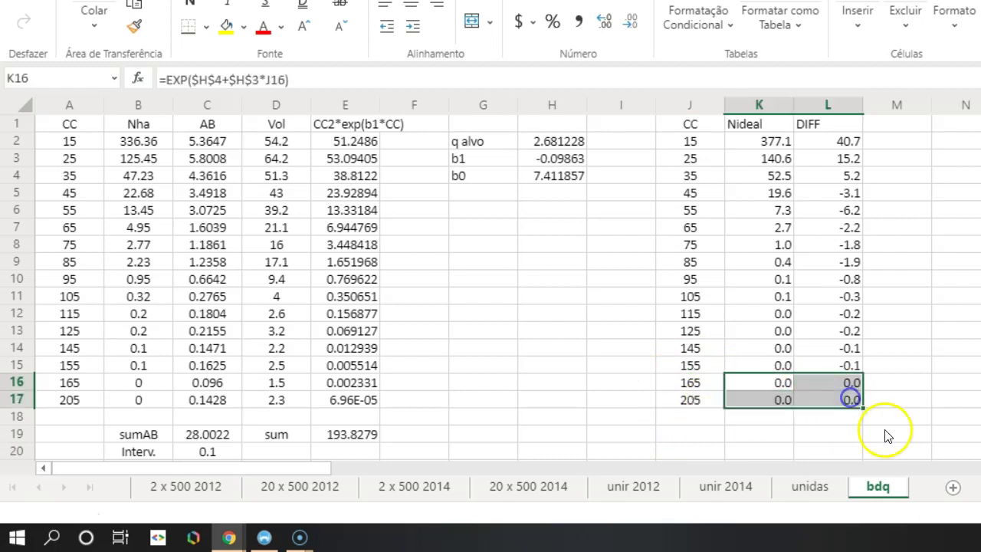
pyautogui.click(851, 381)
pyautogui.click(846, 399)
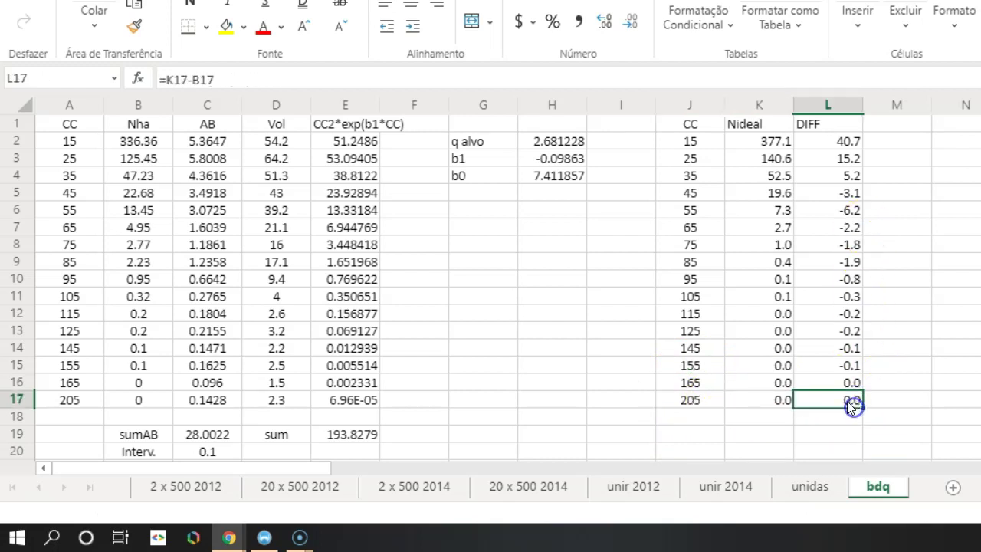
pyautogui.moveTo(778, 381); pyautogui.dragTo(778, 398)
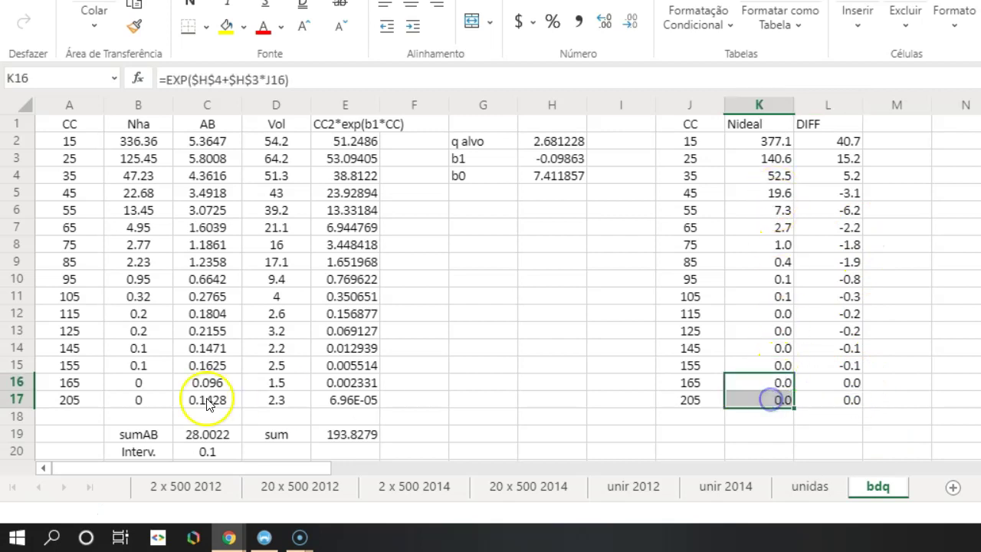
pyautogui.moveTo(149, 385); pyautogui.dragTo(140, 402)
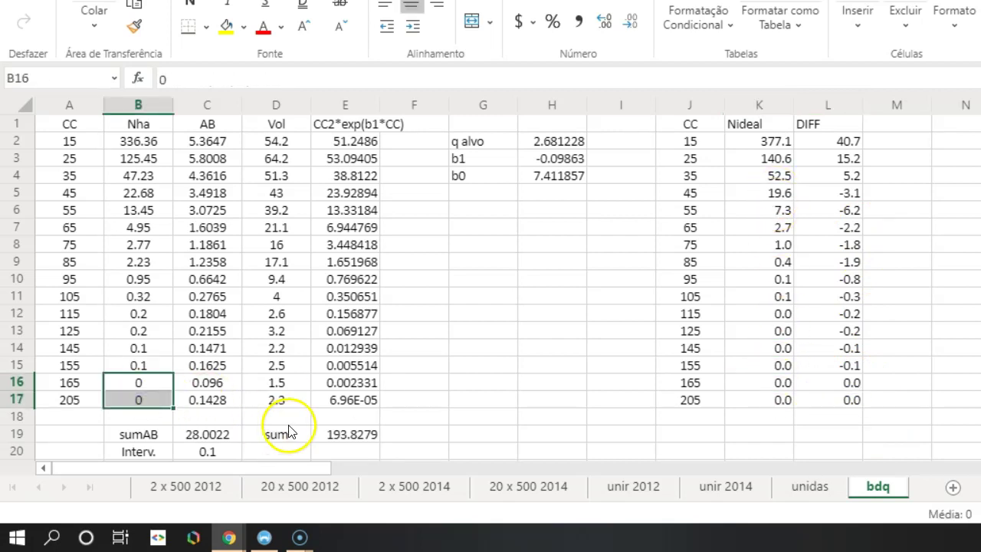
pyautogui.click(911, 193)
pyautogui.click(950, 243)
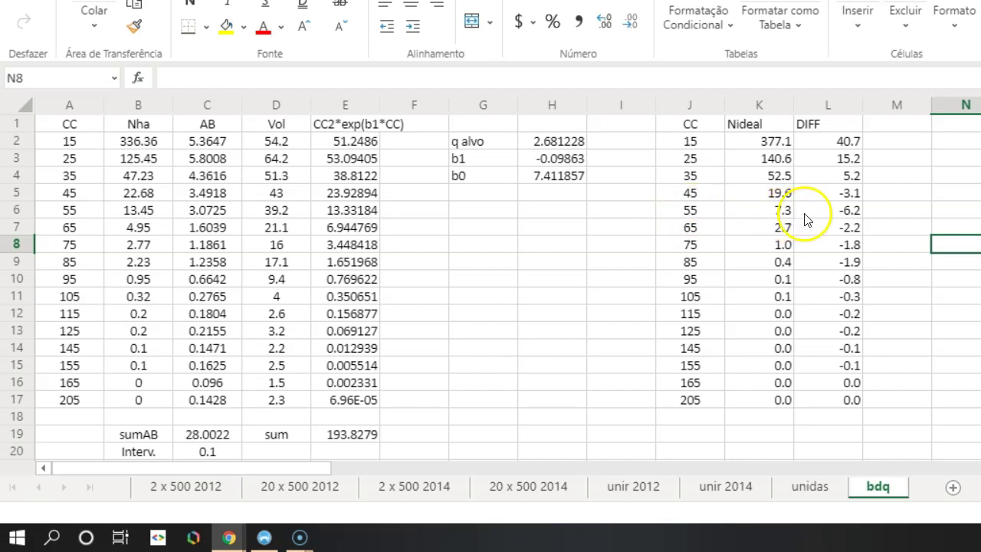
# Step: Highlight the rows of classes 55 to 205 in J6:L17 with a yellow fill
pyautogui.moveTo(701, 216); pyautogui.dragTo(825, 398)
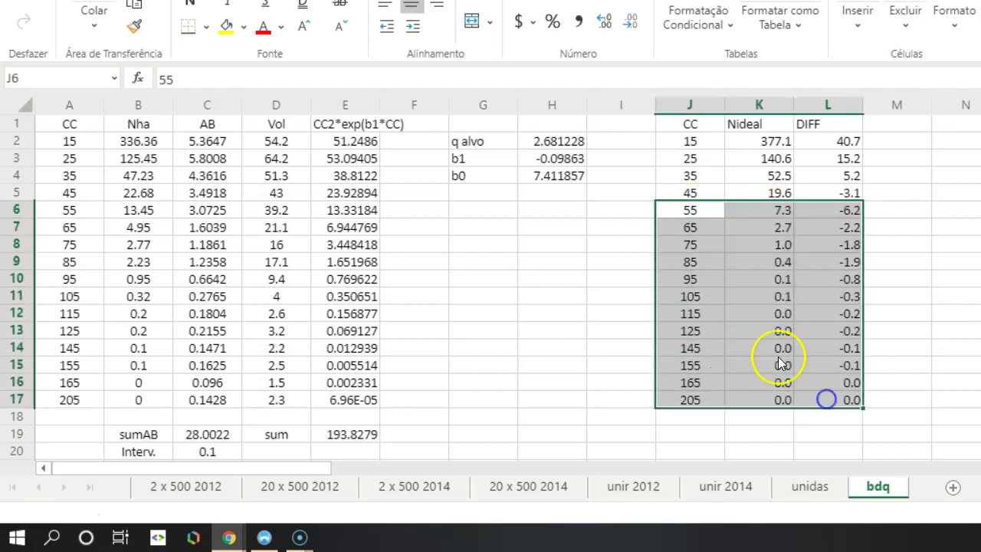
pyautogui.click(226, 26)
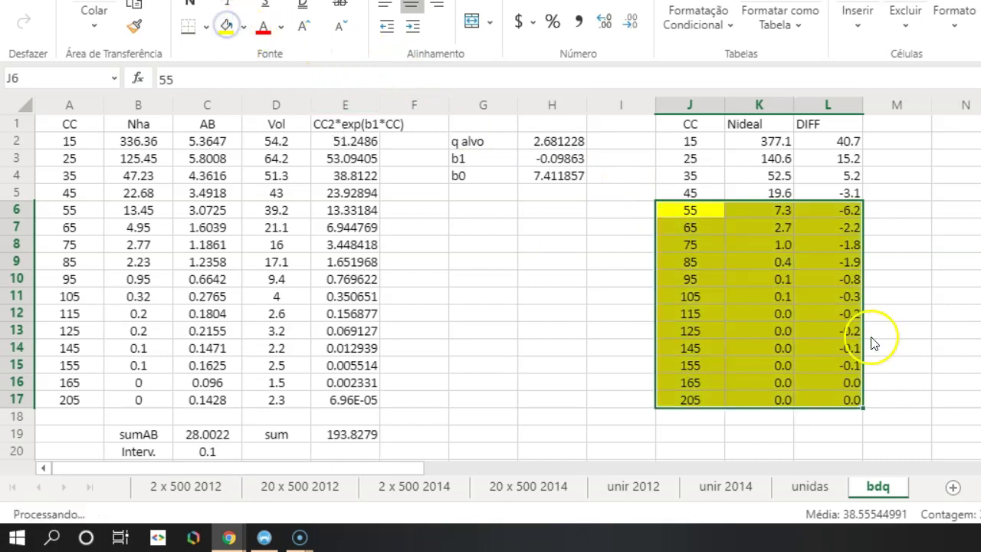
pyautogui.click(870, 334)
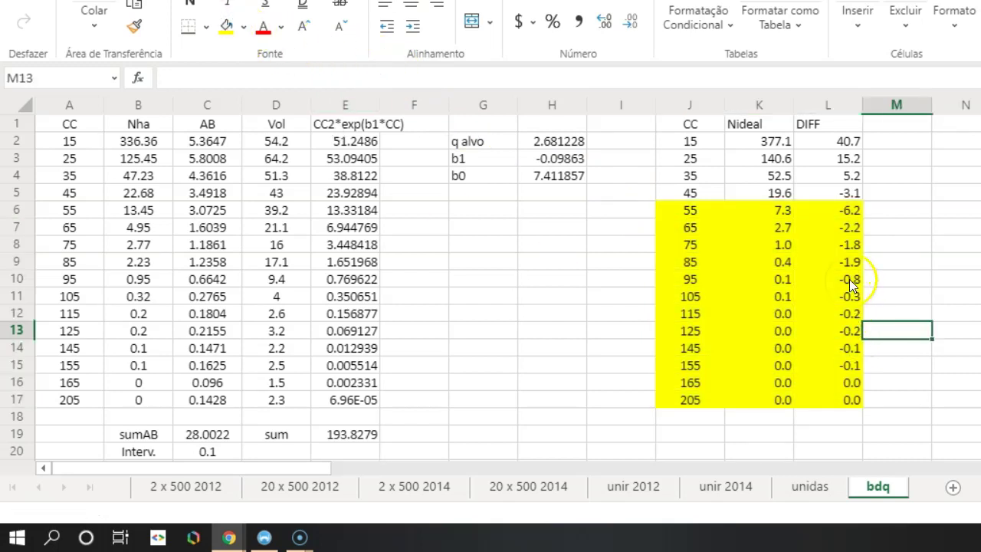
# Step: Total the DIFF values of the highlighted classes in L19 with =sum(L6:L17)
pyautogui.click(806, 419)
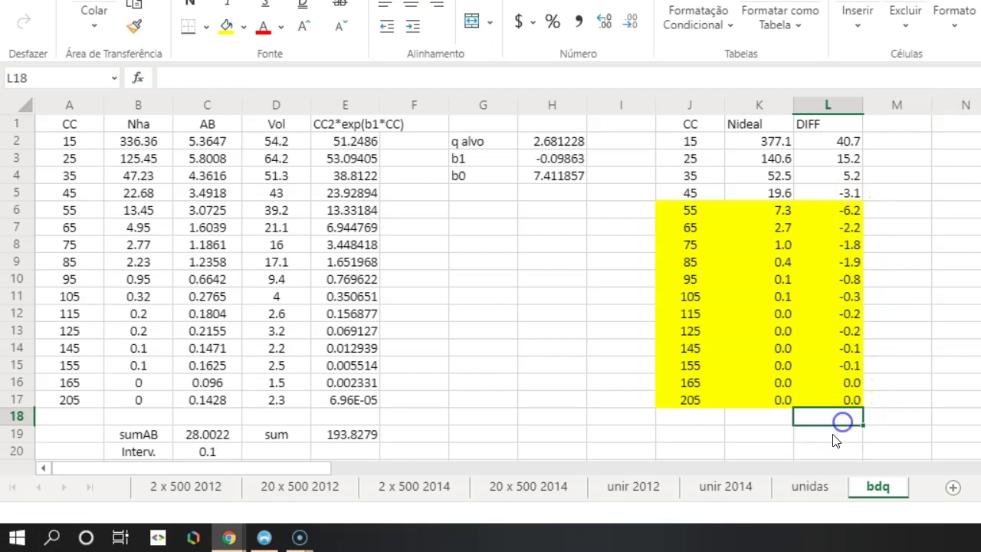
pyautogui.click(832, 433)
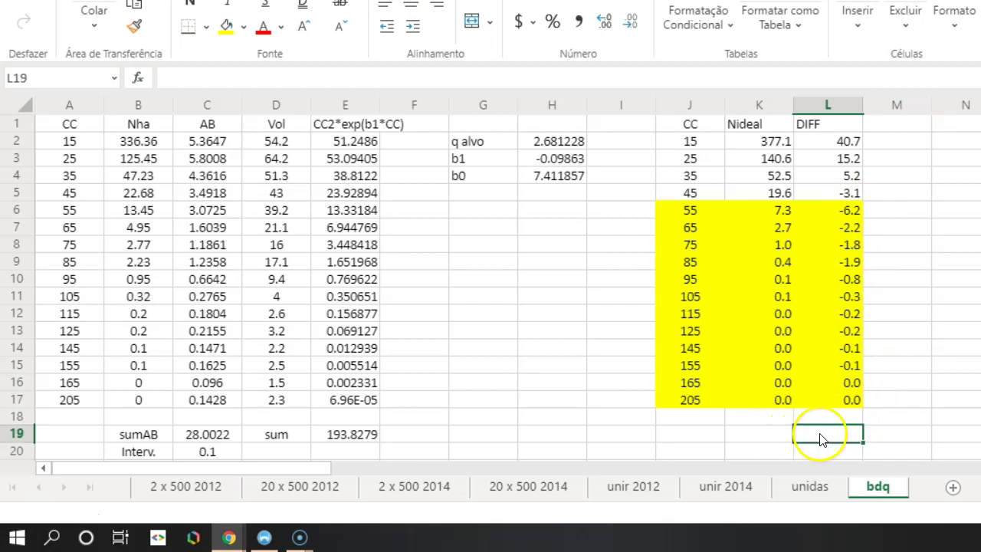
pyautogui.write('=sum(')
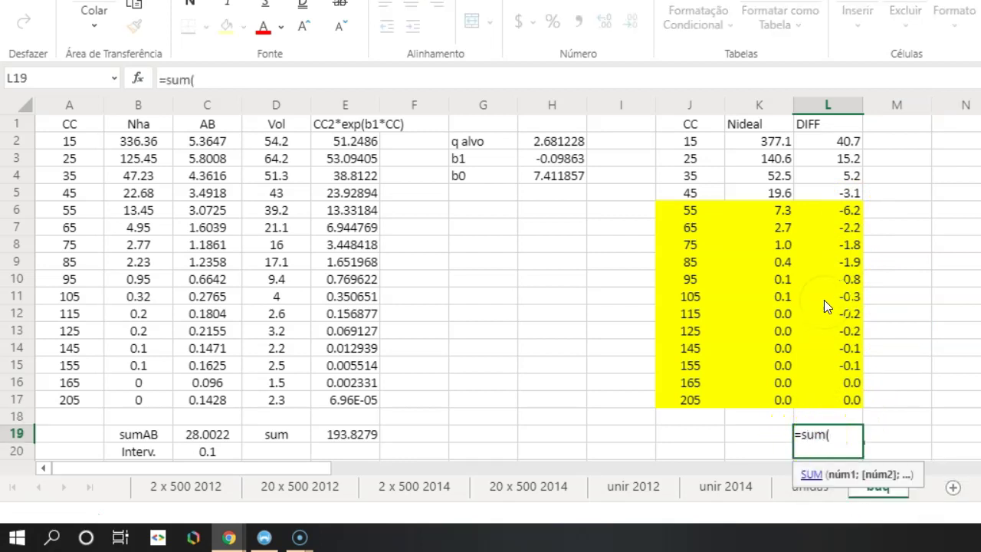
pyautogui.moveTo(844, 210); pyautogui.dragTo(841, 395)
pyautogui.write(')')
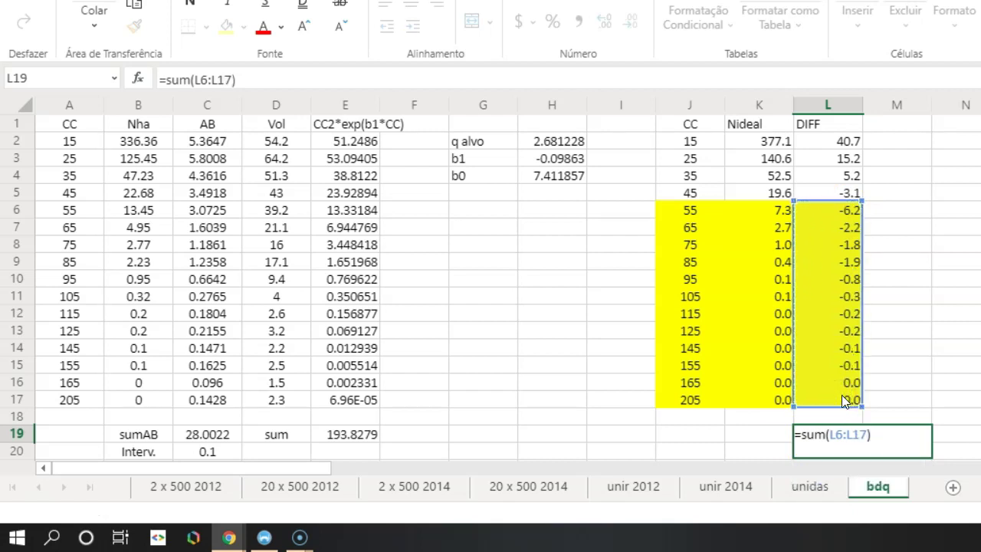
pyautogui.press('Return')
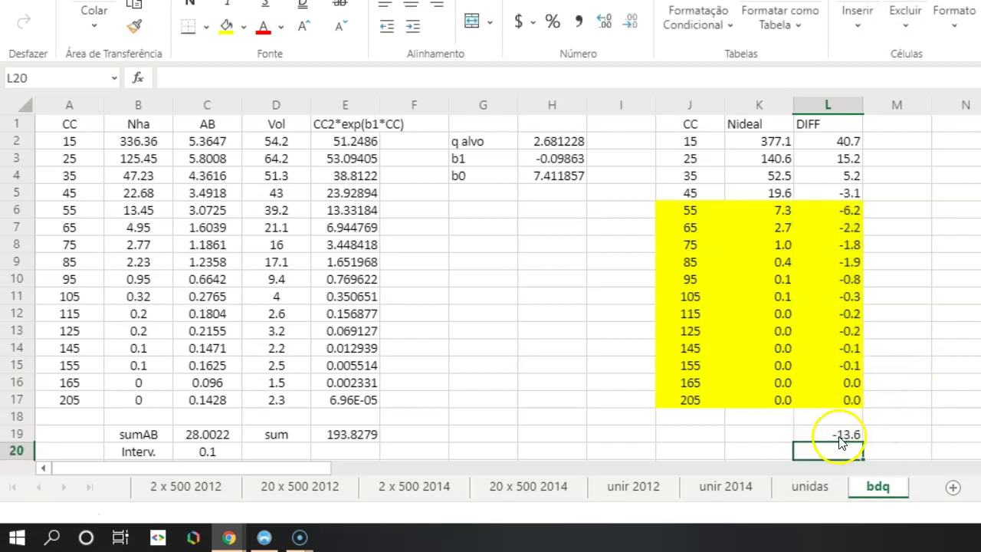
# Step: Add the unit label "arv/ha" in M19, beside the DIFF total
pyautogui.click(882, 435)
pyautogui.write('arv')
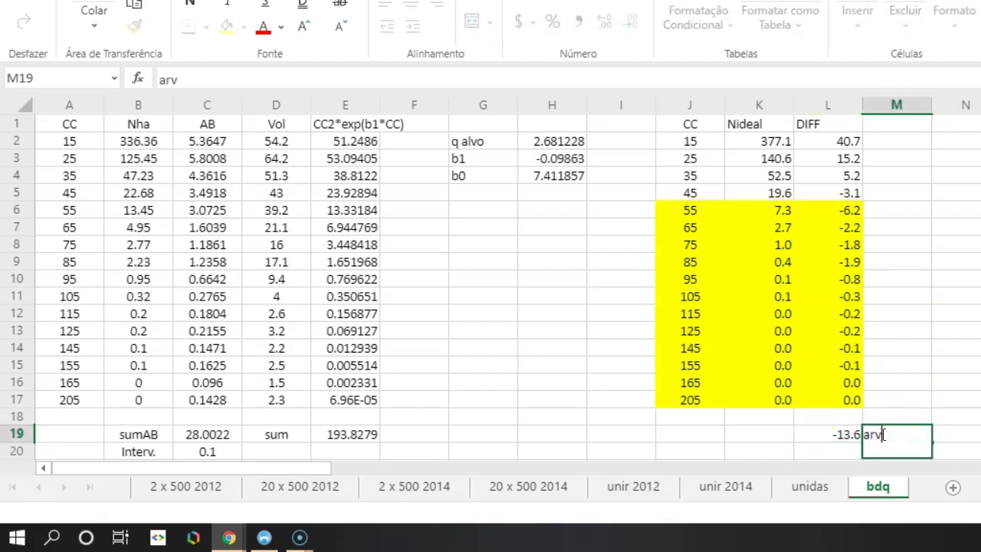
pyautogui.write('/ha')
pyautogui.press('Return')
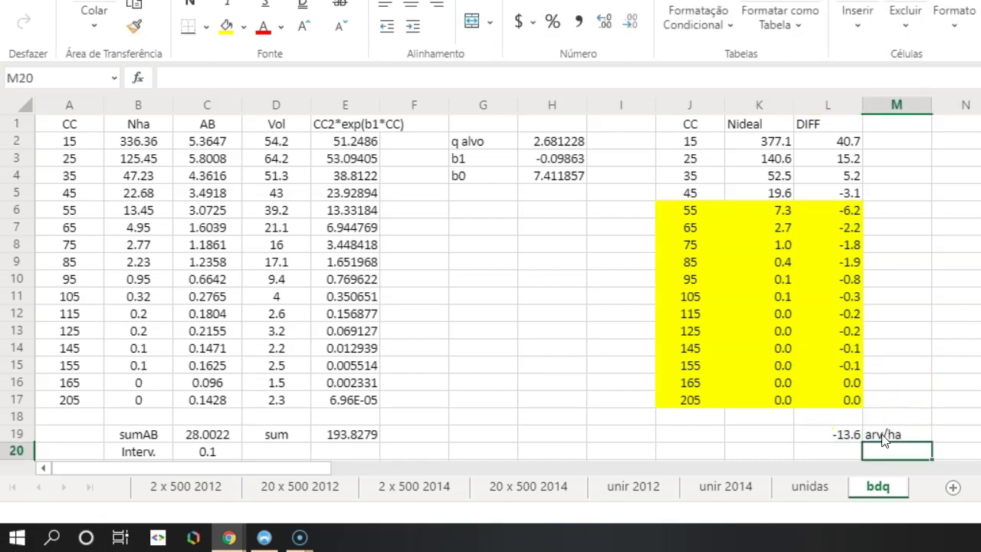